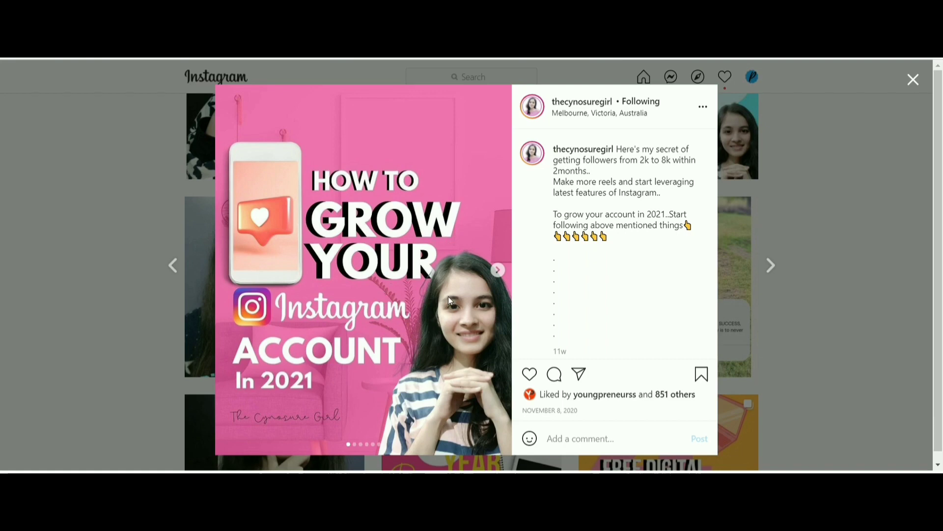
# Browse the slides of the Instagram carousel post on growing an account, forward to the last and back towards the start
pyautogui.click(499, 271)
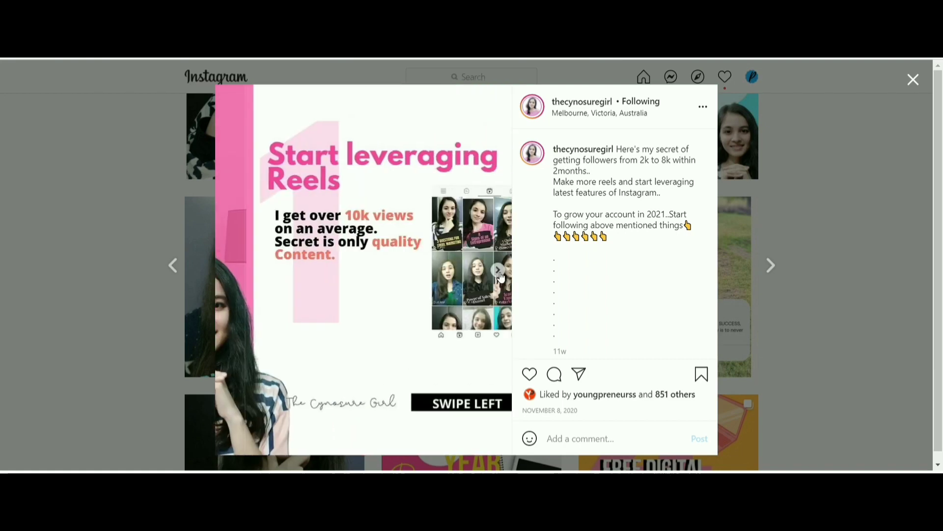
pyautogui.click(499, 271)
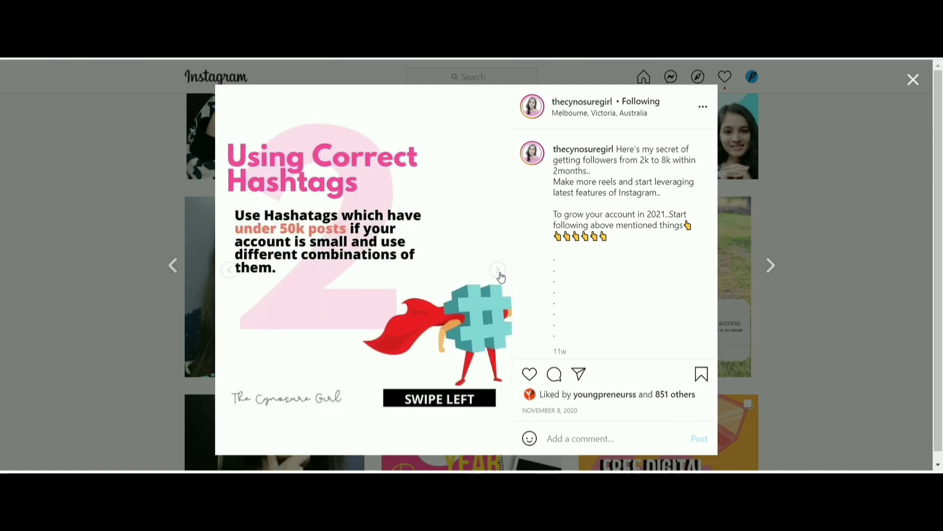
pyautogui.click(500, 270)
pyautogui.click(499, 270)
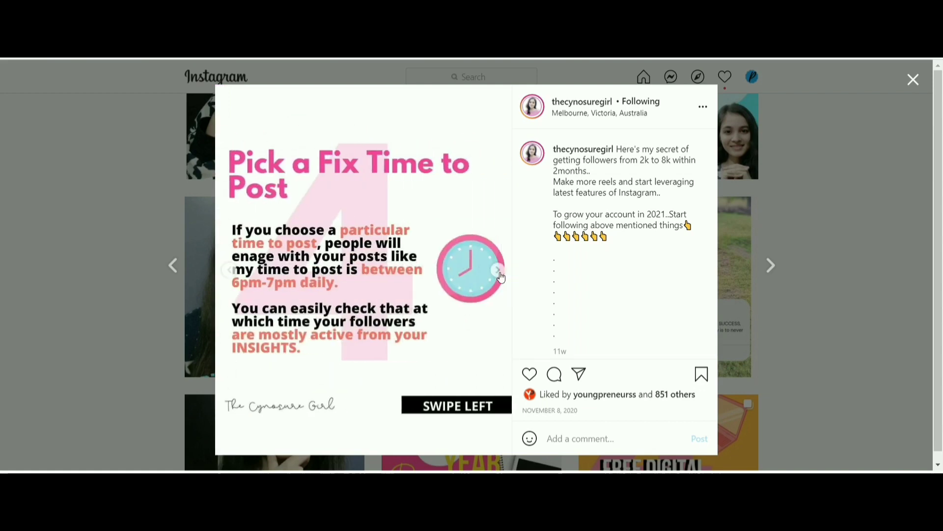
pyautogui.click(500, 271)
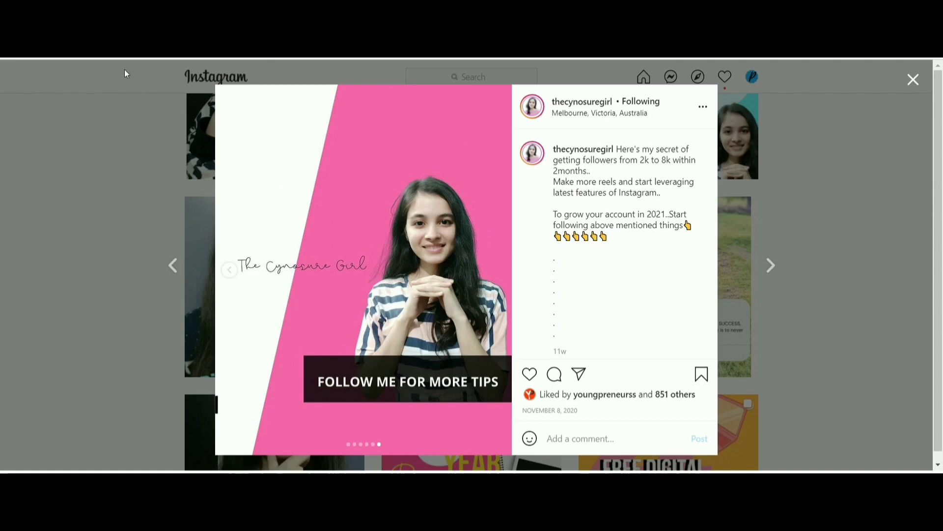
pyautogui.click(238, 281)
pyautogui.click(238, 281)
pyautogui.click(237, 281)
pyautogui.click(238, 281)
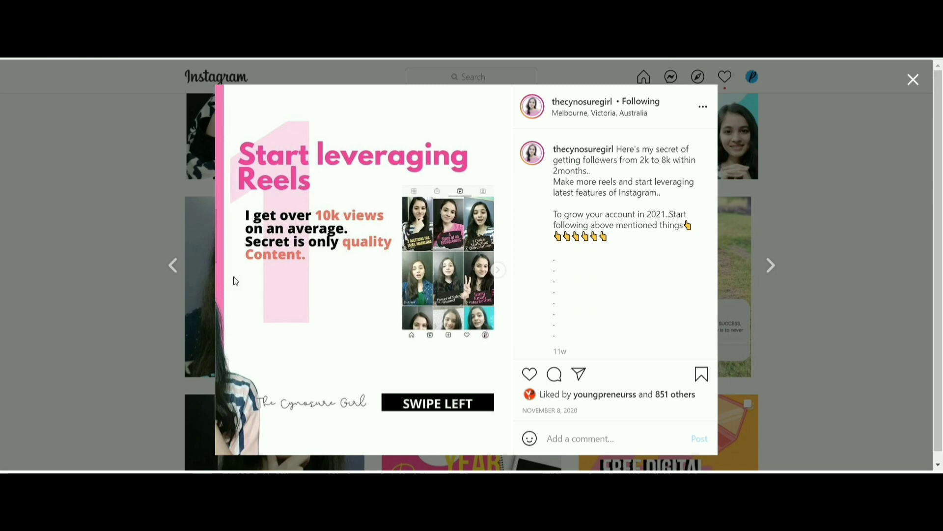
pyautogui.click(235, 281)
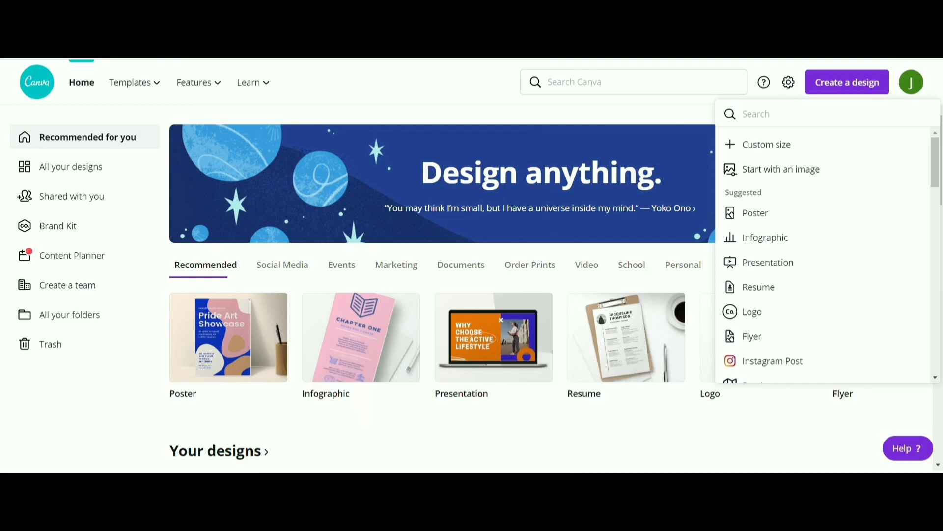
# Create a new custom-size design 6000 px wide and 1350 px high in Canva
pyautogui.click(800, 146)
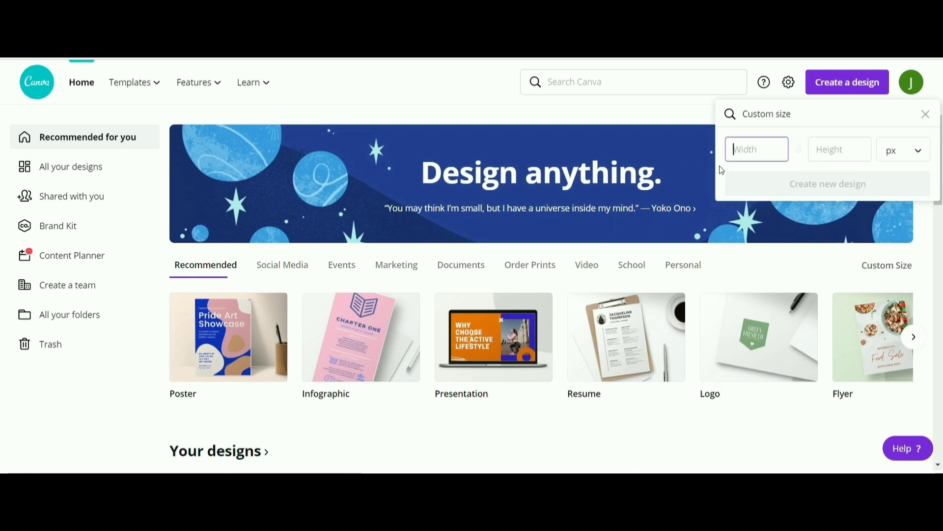
pyautogui.write('6000')
pyautogui.click(833, 161)
pyautogui.write('1350')
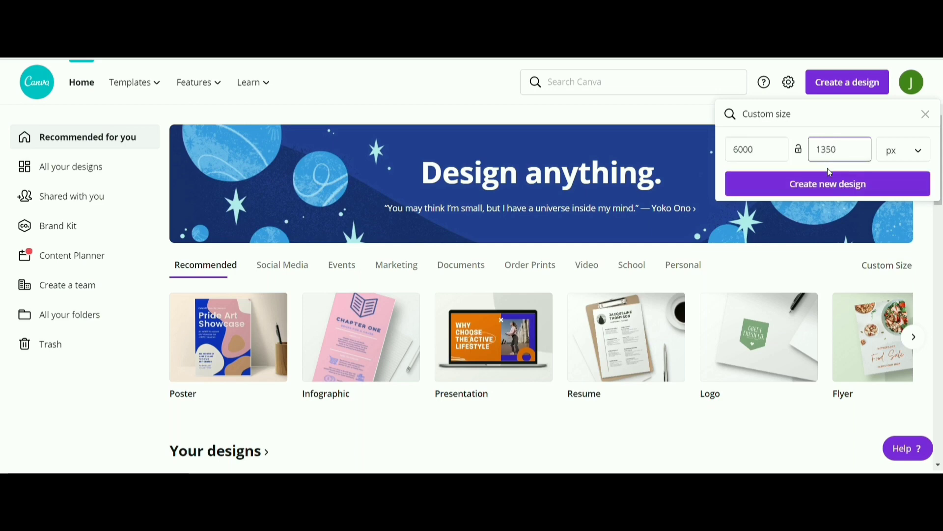
pyautogui.click(836, 186)
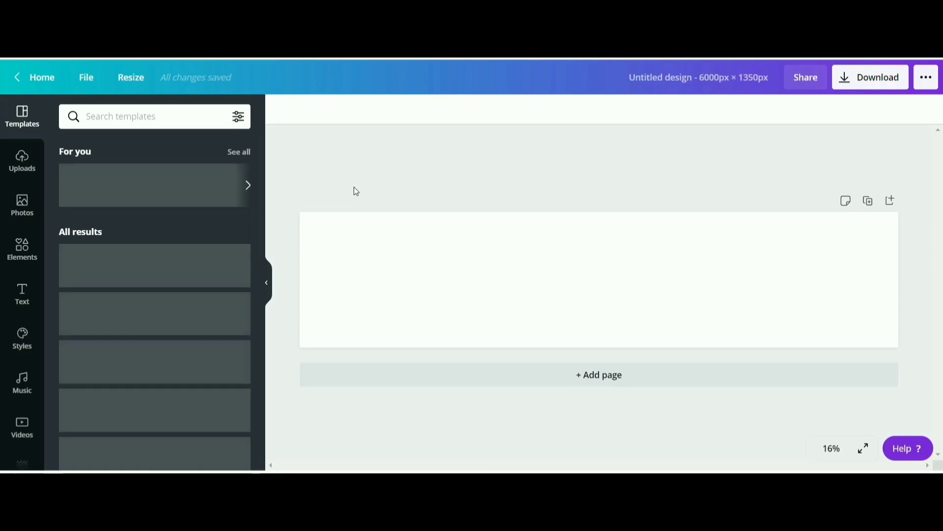
# Show the rulers and place vertical guides every 1000 px, from 1000 to 5000 px, to divide the canvas into six sections
pyautogui.click(87, 79)
pyautogui.click(120, 179)
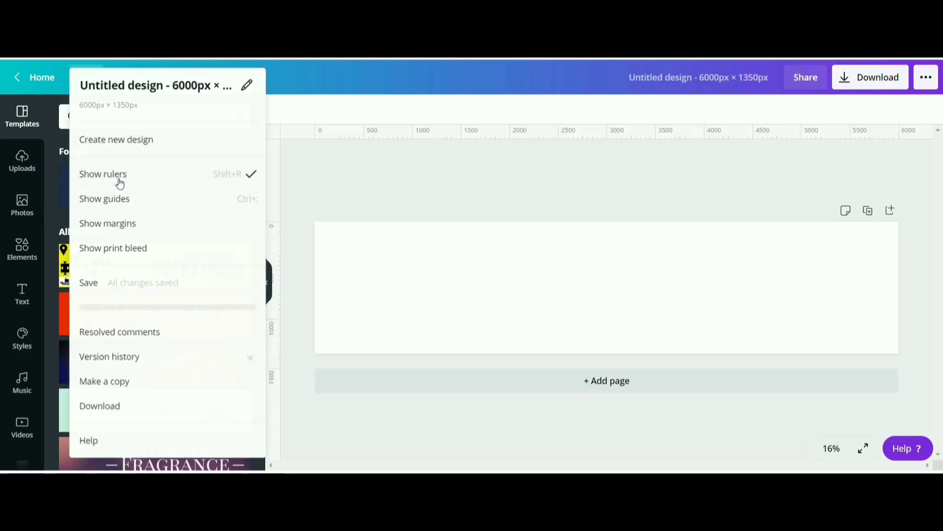
pyautogui.moveTo(285, 224); pyautogui.dragTo(415, 235)
pyautogui.moveTo(307, 207); pyautogui.dragTo(516, 210)
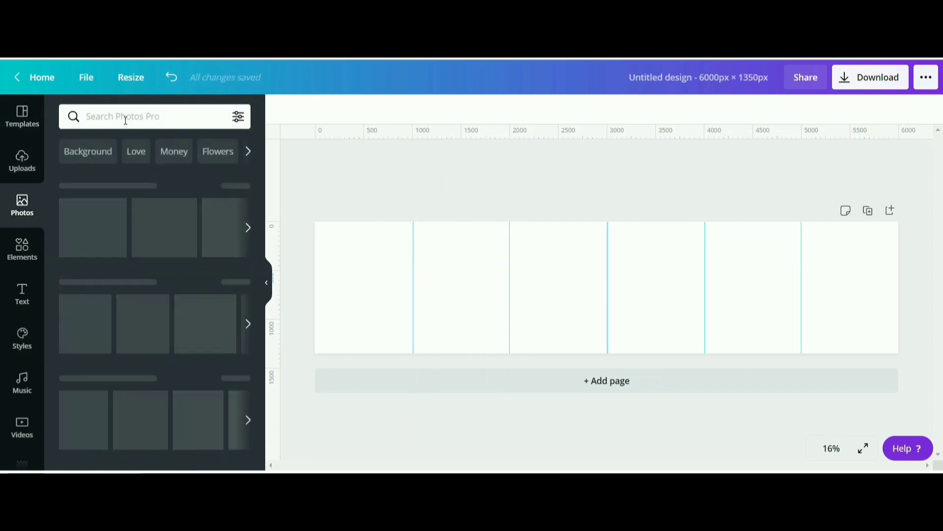
# Search the photos for "room", add the grey sofa and plant picture, and fit it to the first 1000 px section
pyautogui.click(126, 117)
pyautogui.write('room')
pyautogui.press('Return')
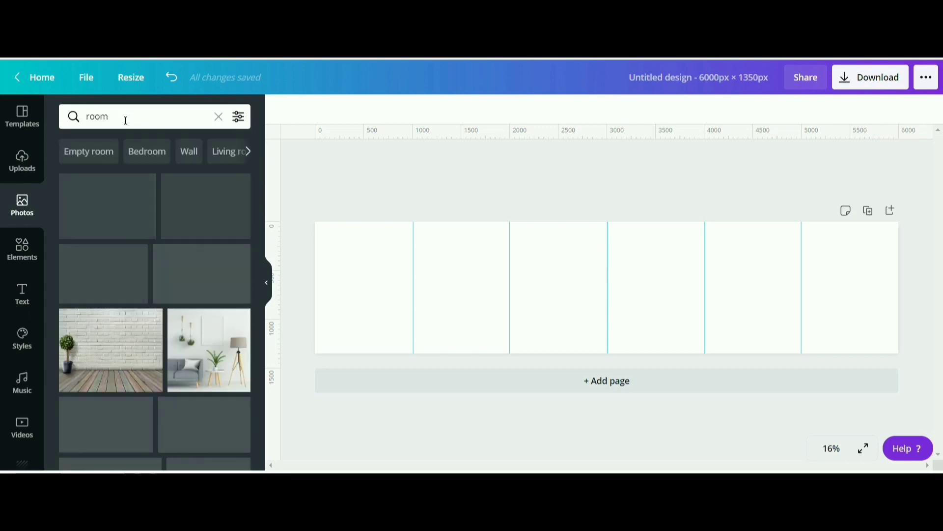
pyautogui.click(213, 358)
pyautogui.moveTo(644, 298); pyautogui.dragTo(405, 287)
pyautogui.moveTo(368, 330); pyautogui.dragTo(370, 362)
pyautogui.moveTo(427, 303); pyautogui.dragTo(420, 301)
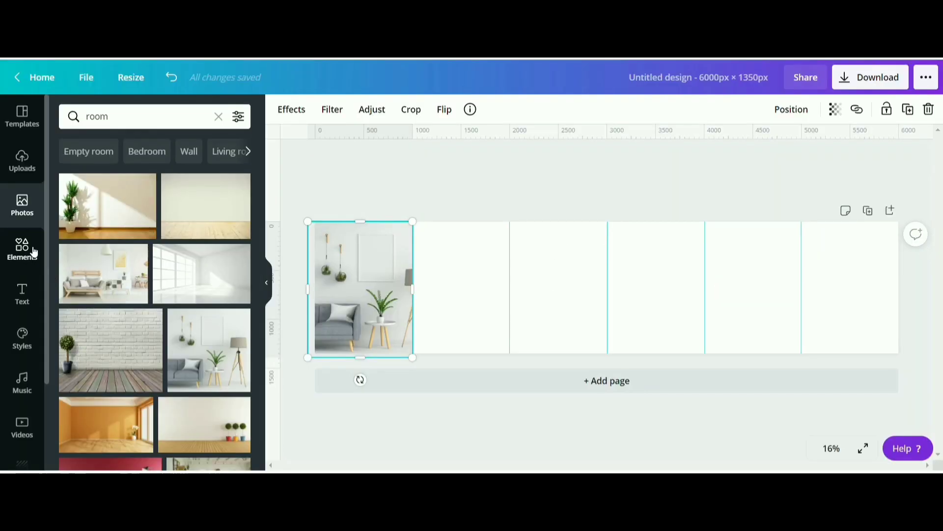
# Search the elements for "rectangle", add the plain solid one, and color it pink from the default colors
pyautogui.click(31, 248)
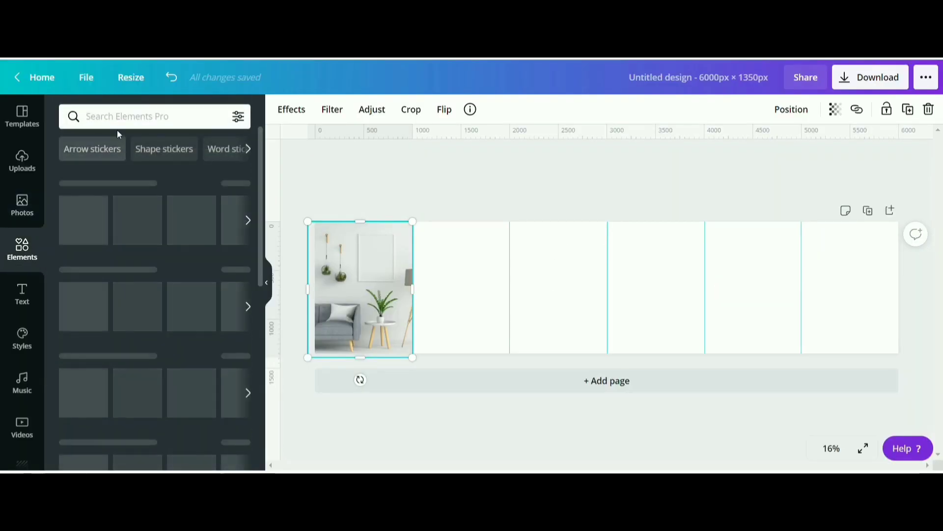
pyautogui.click(108, 118)
pyautogui.write('rectangle')
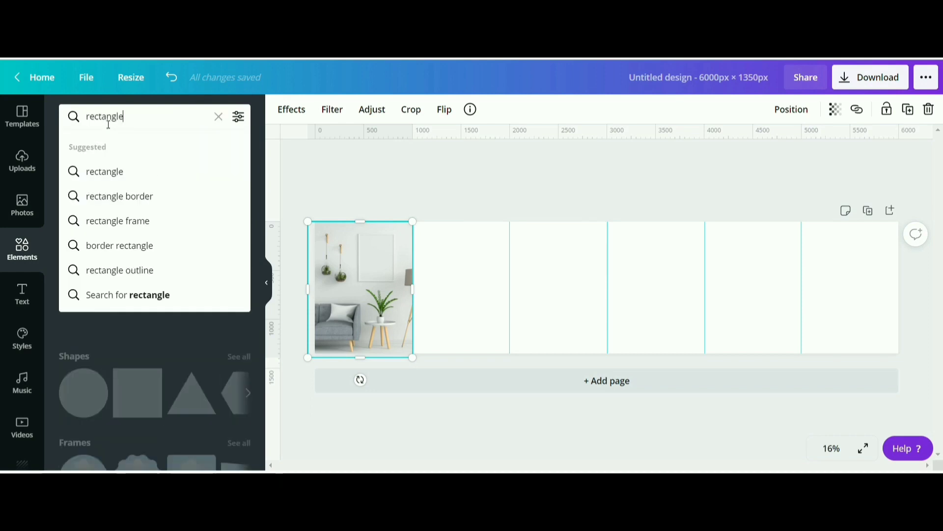
pyautogui.press('Return')
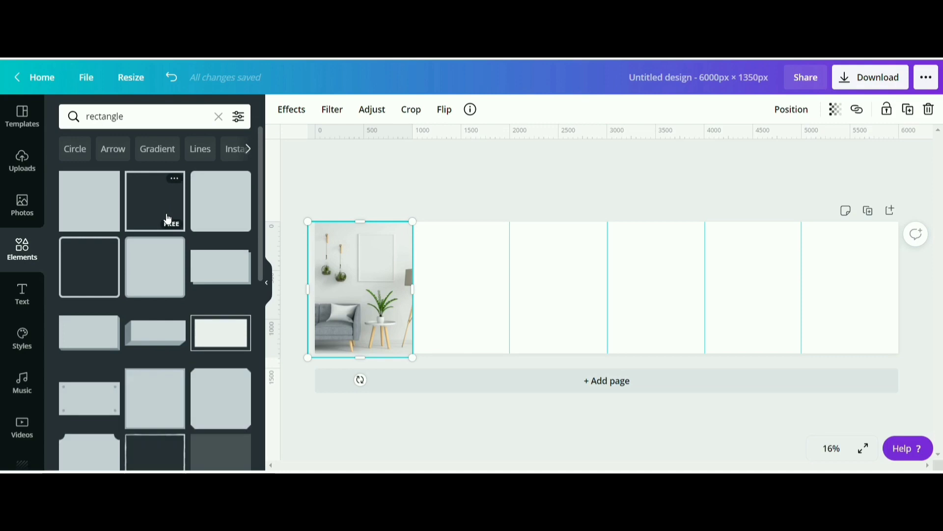
pyautogui.click(113, 210)
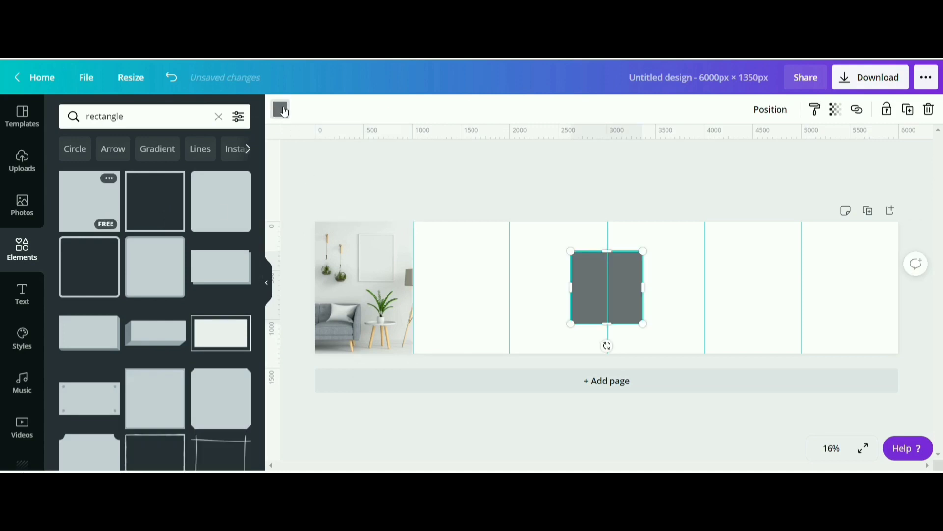
pyautogui.click(281, 110)
pyautogui.click(138, 380)
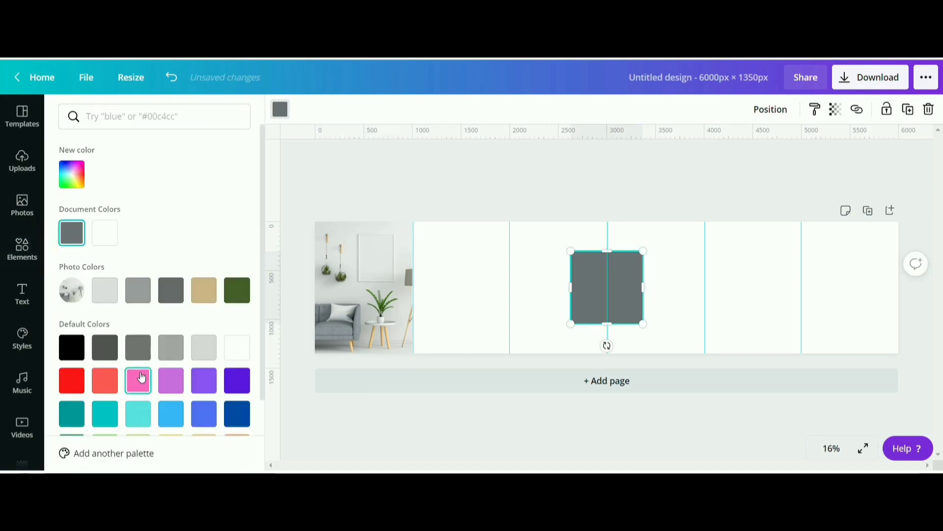
# Stretch the pink rectangle over the whole room photo and make it semi-transparent so the photo shows through
pyautogui.moveTo(602, 278); pyautogui.dragTo(338, 246)
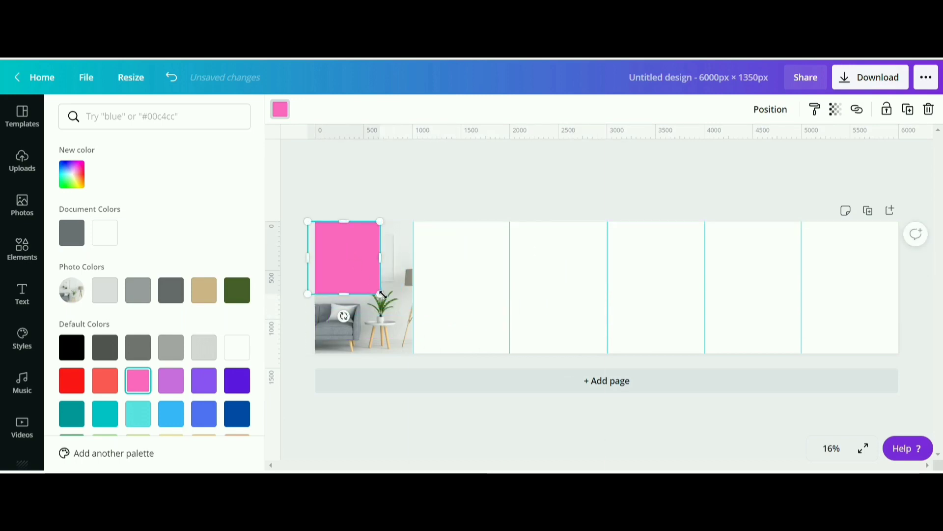
pyautogui.moveTo(398, 314); pyautogui.dragTo(432, 376)
pyautogui.moveTo(455, 306); pyautogui.dragTo(434, 304)
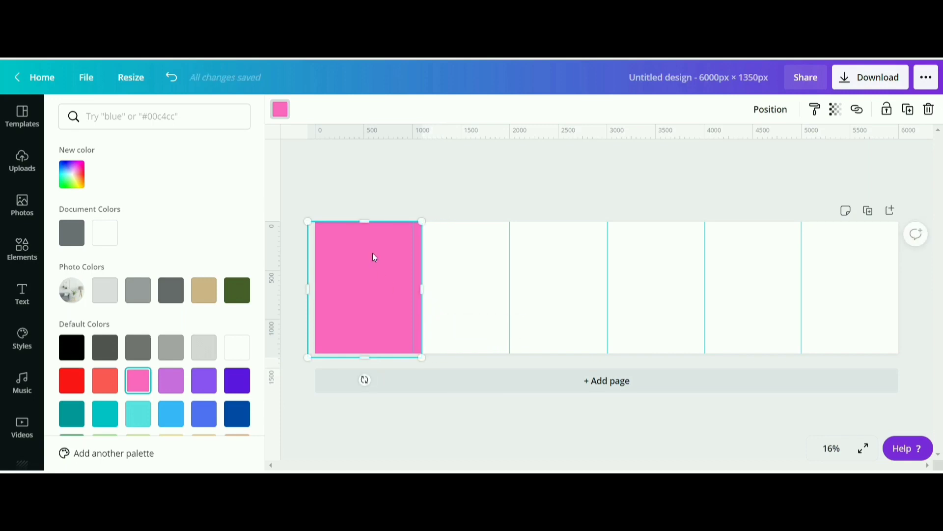
pyautogui.click(836, 113)
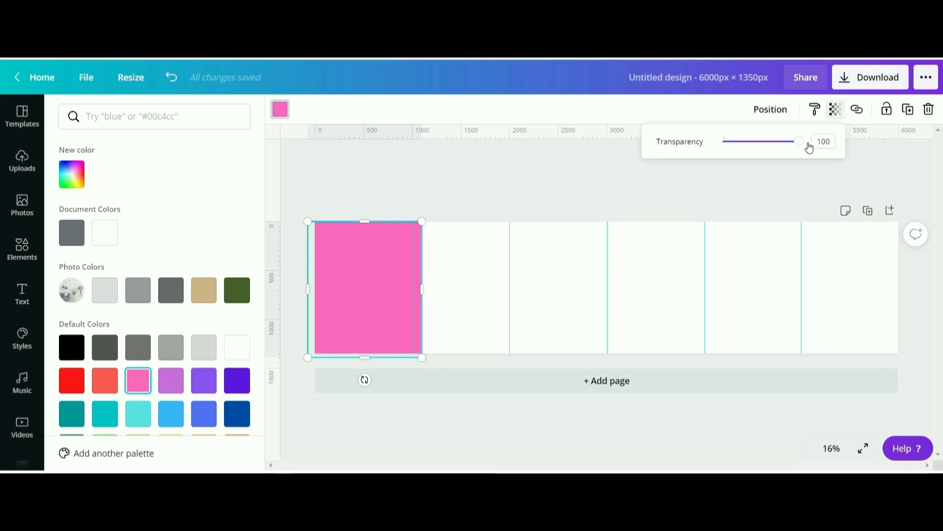
pyautogui.moveTo(798, 143); pyautogui.dragTo(775, 147)
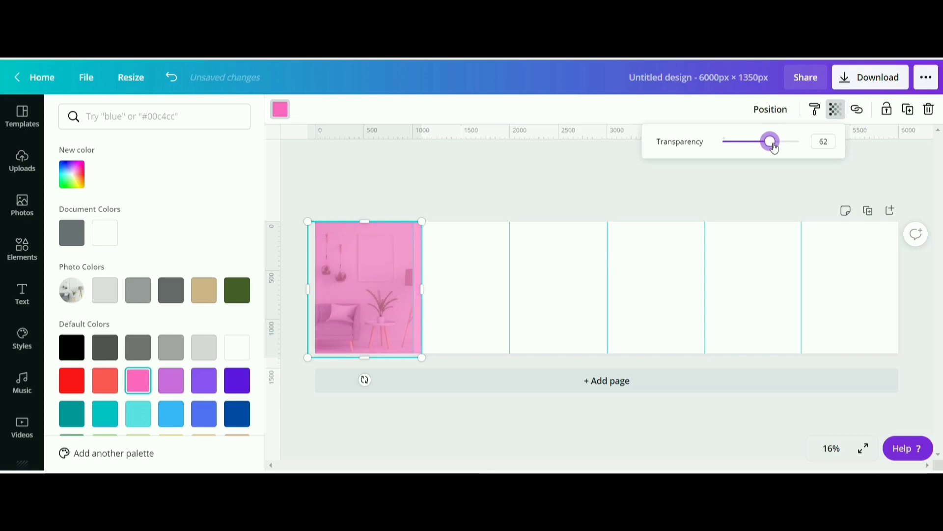
# Search the photos for "phone" and place the white smartphone, scaled down, in the upper left of the pink section
pyautogui.click(22, 248)
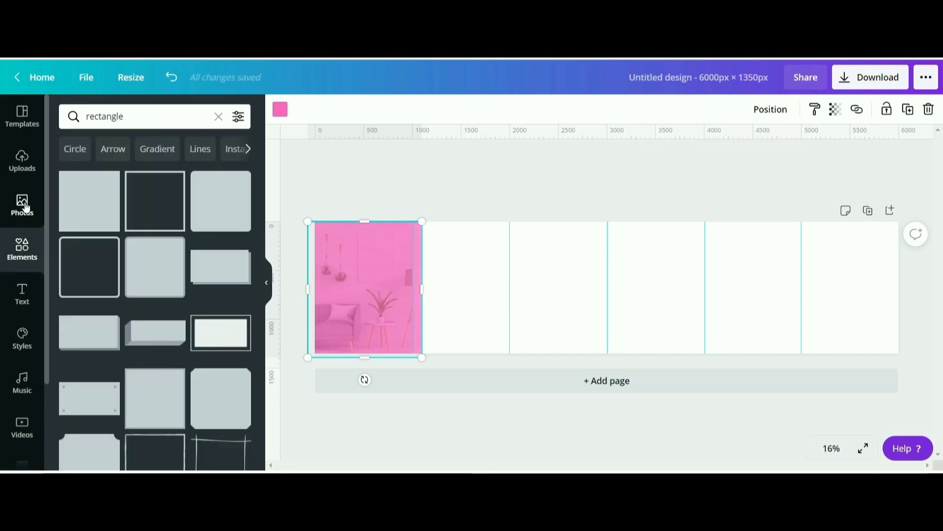
pyautogui.click(26, 208)
pyautogui.click(227, 116)
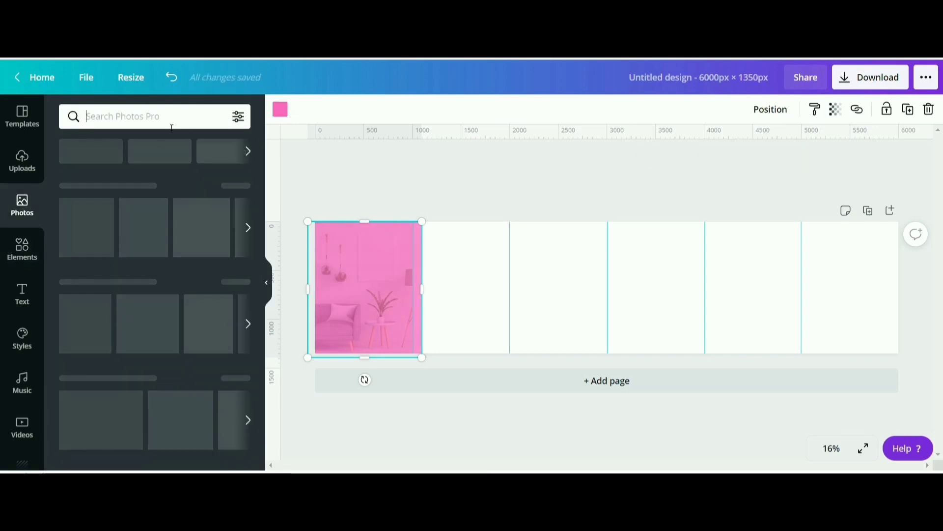
pyautogui.write('phone')
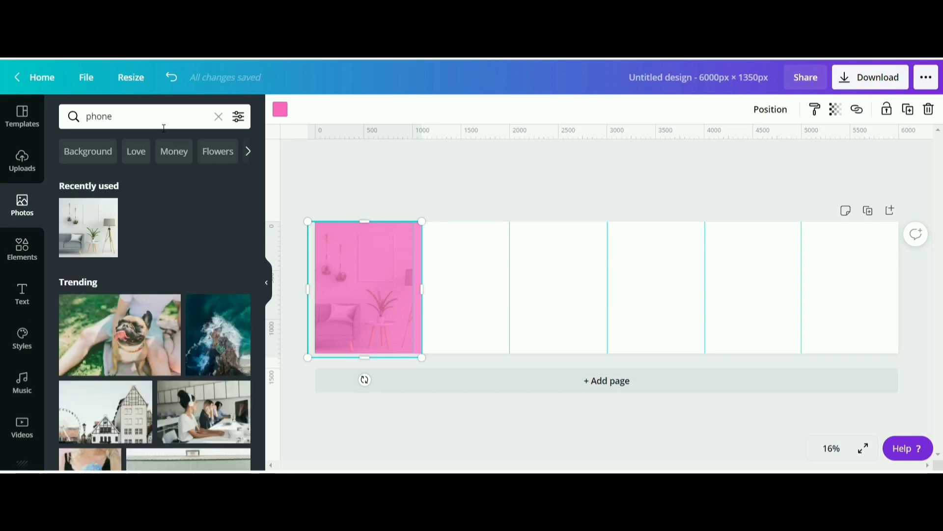
pyautogui.press('Return')
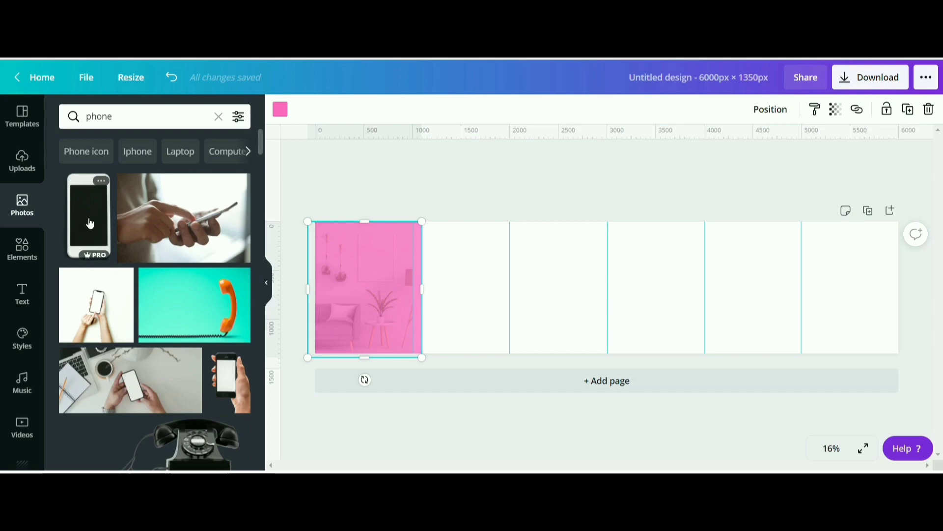
pyautogui.moveTo(90, 224); pyautogui.dragTo(375, 283)
pyautogui.moveTo(387, 330); pyautogui.dragTo(336, 280)
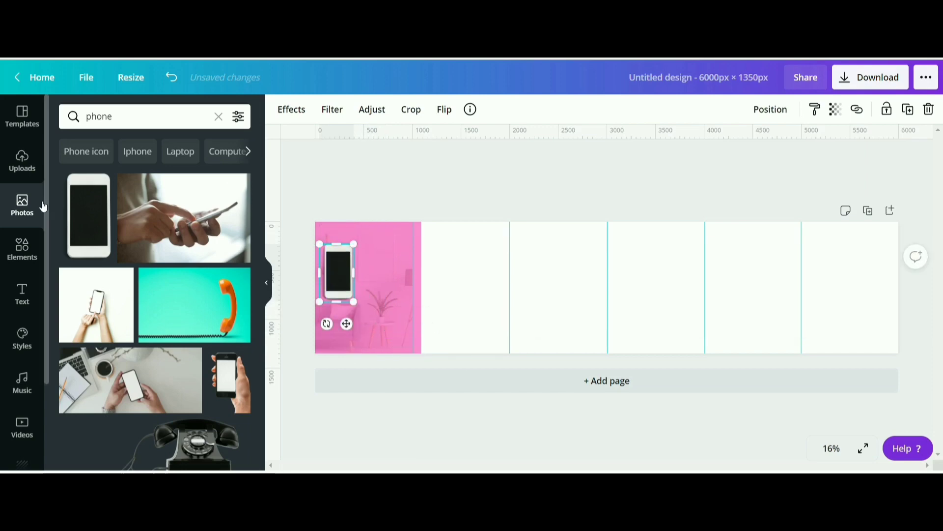
# Search the photos for "instagram" and drop the orange heart-notification picture into the smartphone's screen
pyautogui.click(219, 119)
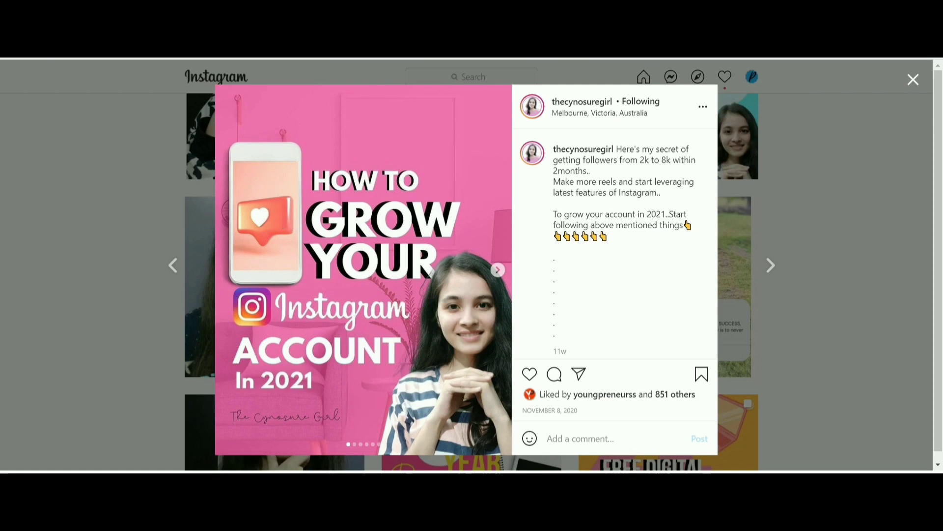
pyautogui.write('agr')
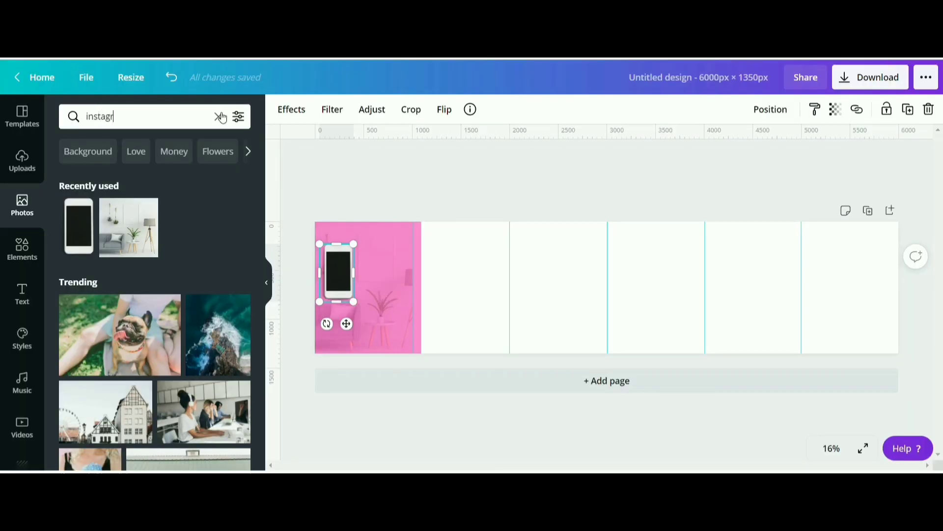
pyautogui.write('am')
pyautogui.press('Return')
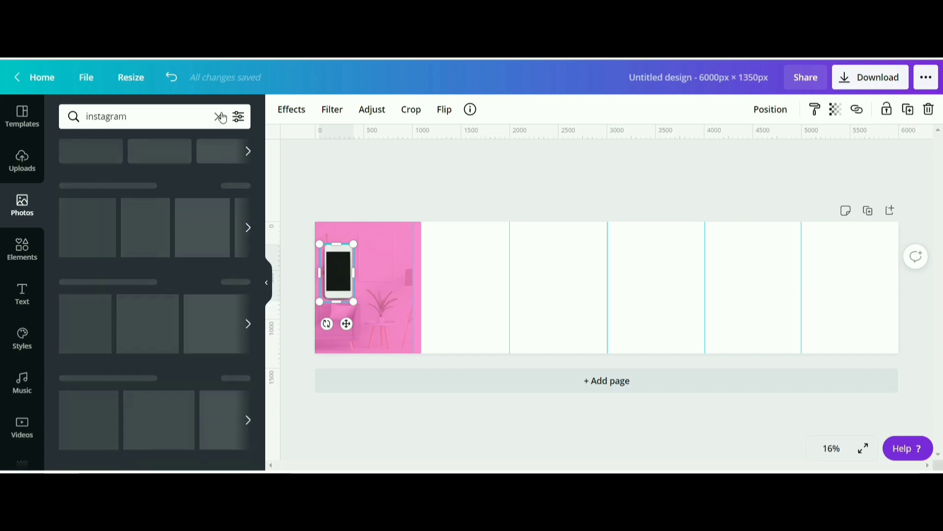
pyautogui.scroll(-5, 152, 210)
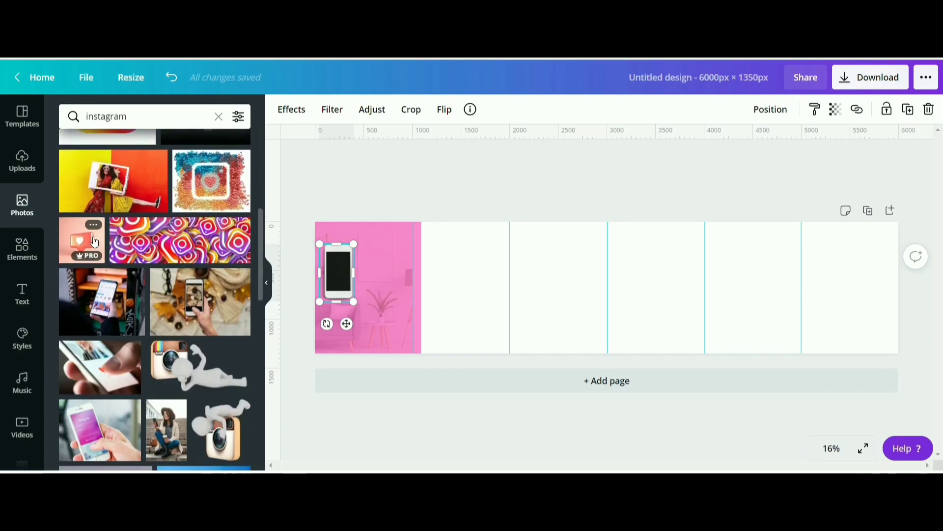
pyautogui.moveTo(93, 241); pyautogui.dragTo(335, 262)
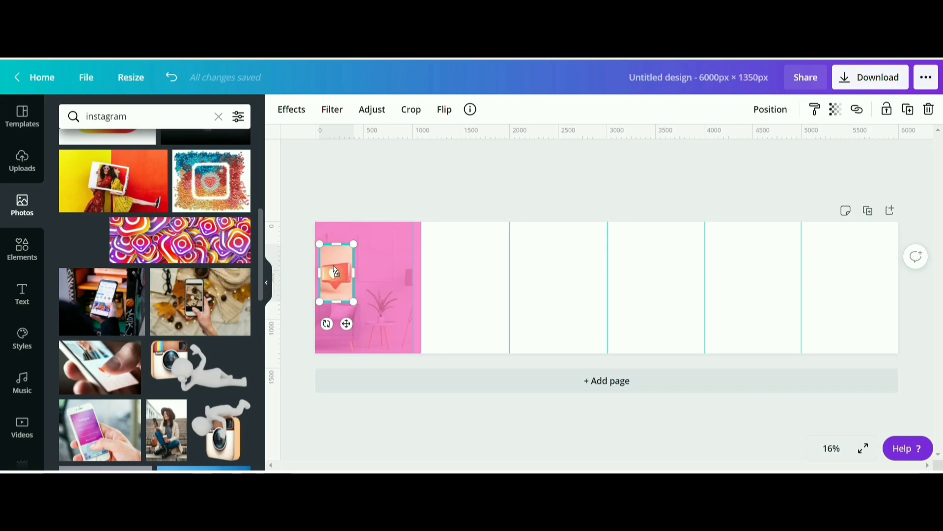
pyautogui.click(501, 278)
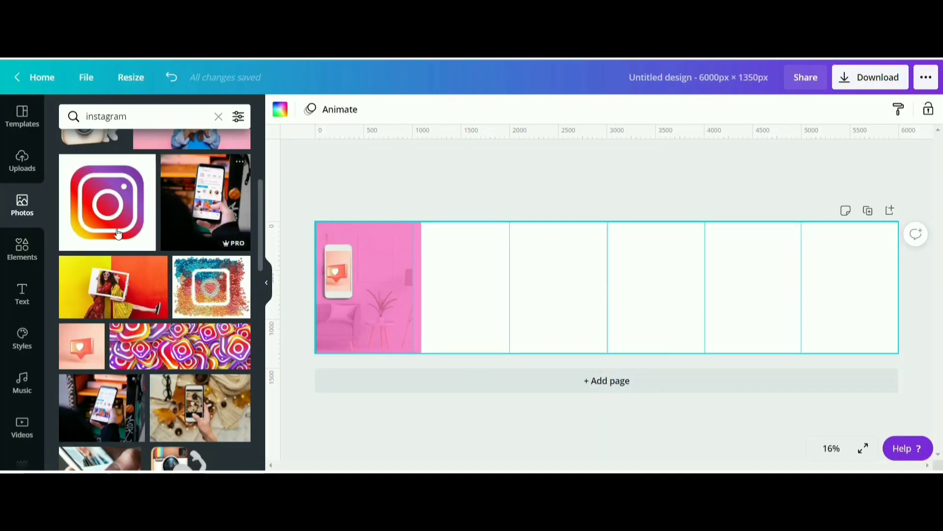
# Add a heading reading "How to" in uppercase and place it beside the smartphone on the pink section
pyautogui.click(25, 294)
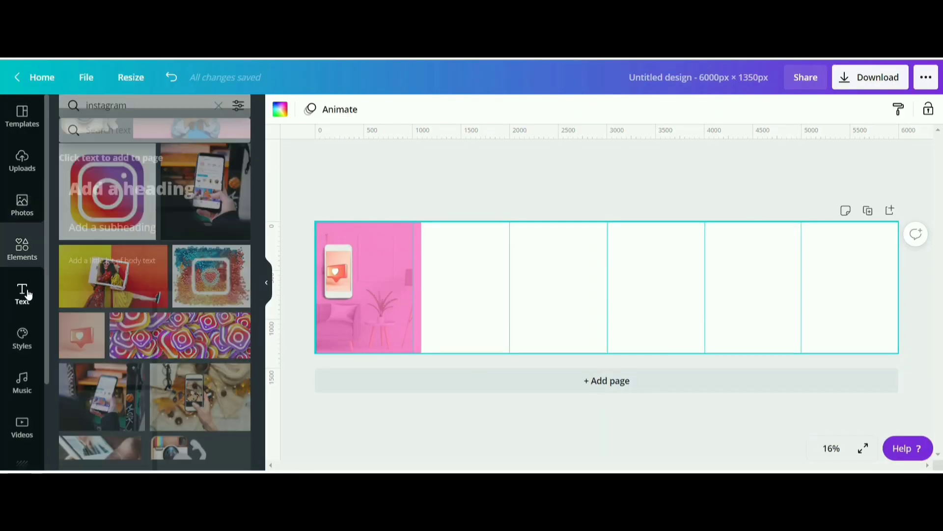
pyautogui.click(162, 182)
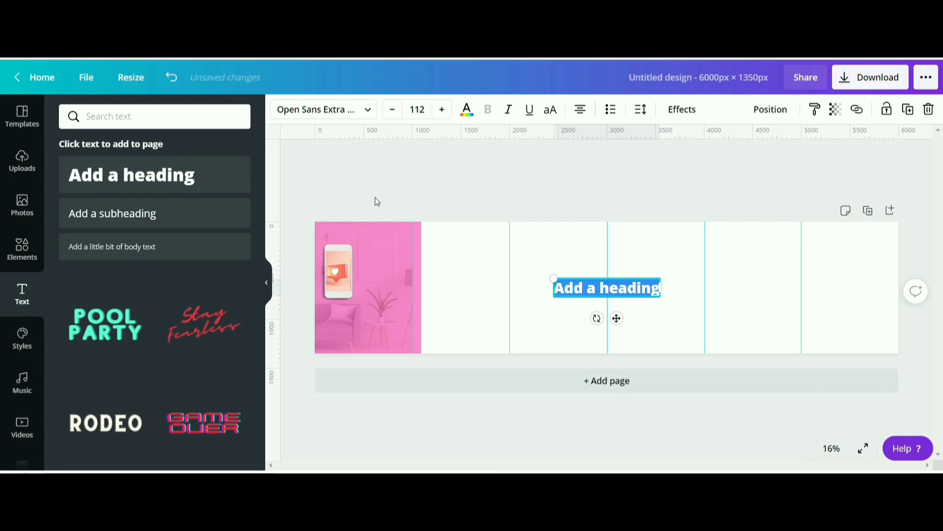
pyautogui.write('How t')
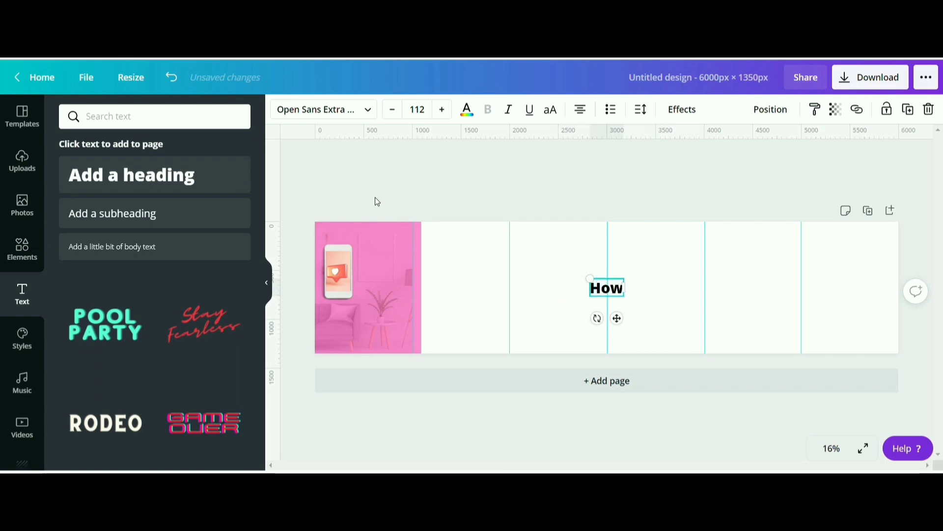
pyautogui.write('o')
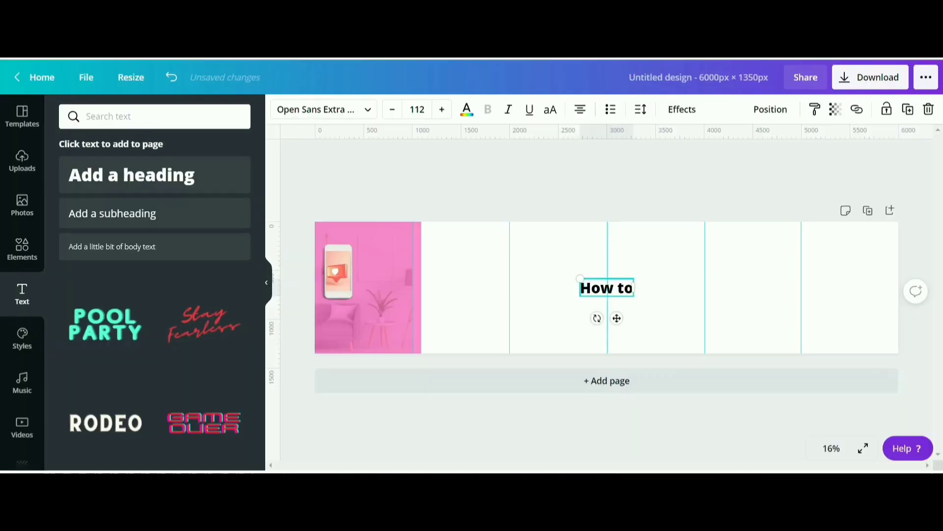
pyautogui.click(550, 109)
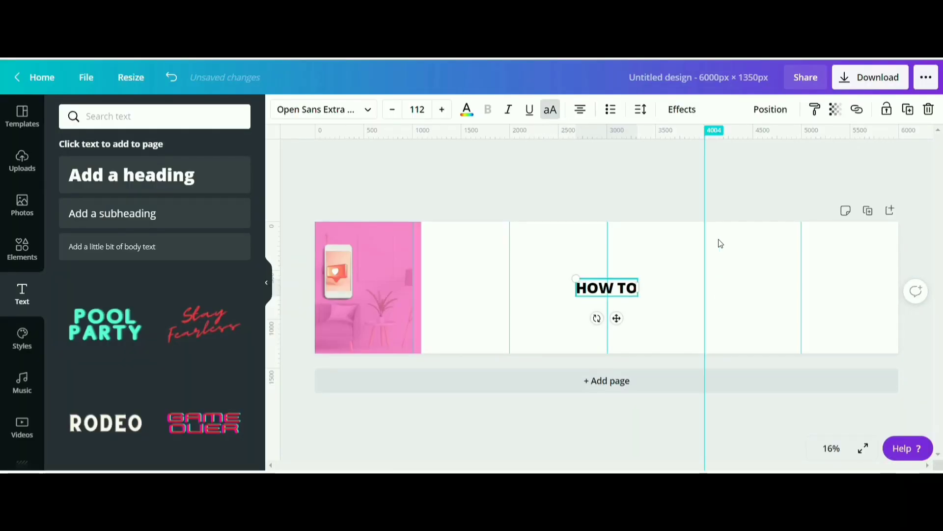
pyautogui.moveTo(618, 318); pyautogui.dragTo(404, 306)
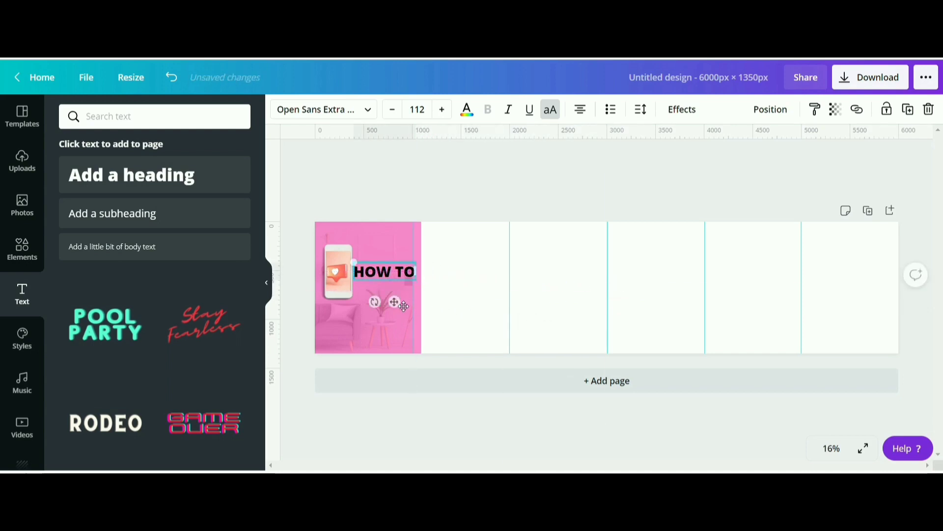
# Search the fonts for "league" and set the "HOW TO" heading in League Spartan
pyautogui.click(354, 116)
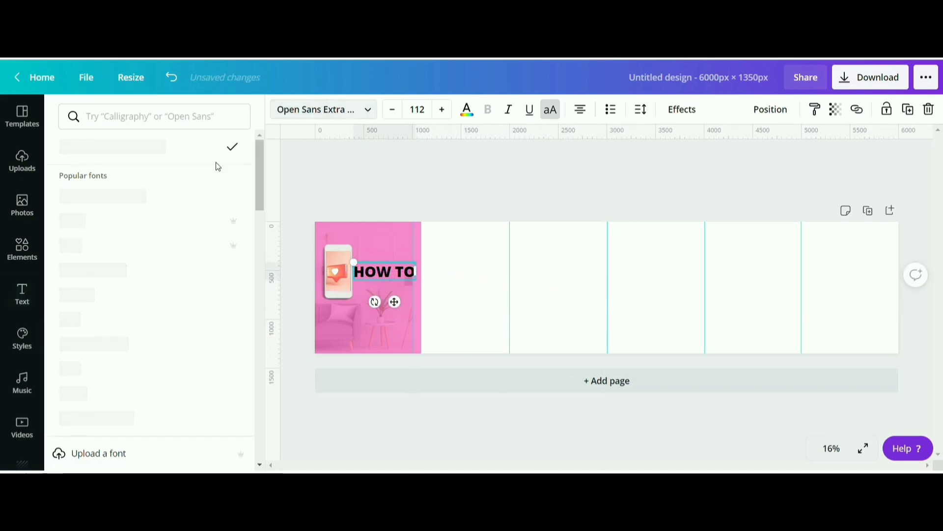
pyautogui.click(157, 127)
pyautogui.write('leag')
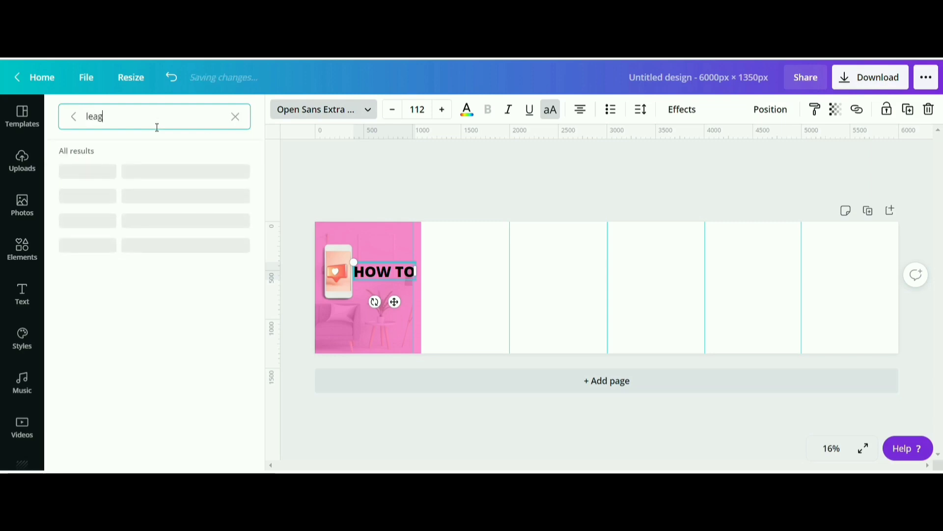
pyautogui.write('ue')
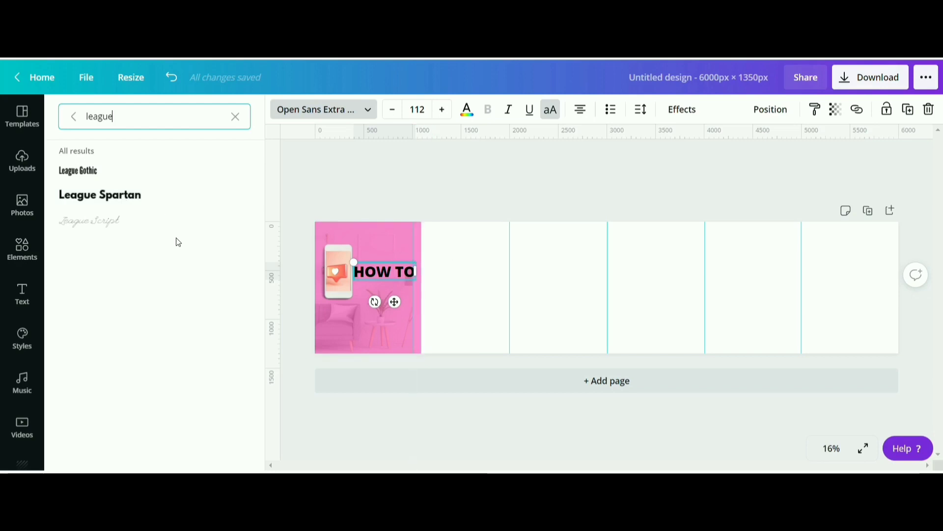
pyautogui.click(147, 197)
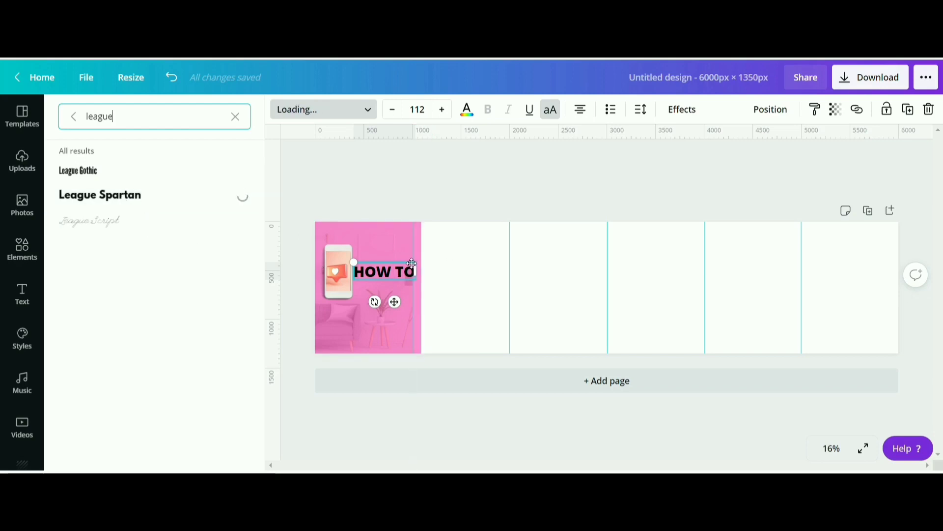
# Scale the "HOW TO" heading down to size 69.7, color it white, and offset it over a black copy as a shadow
pyautogui.moveTo(424, 286); pyautogui.dragTo(395, 308)
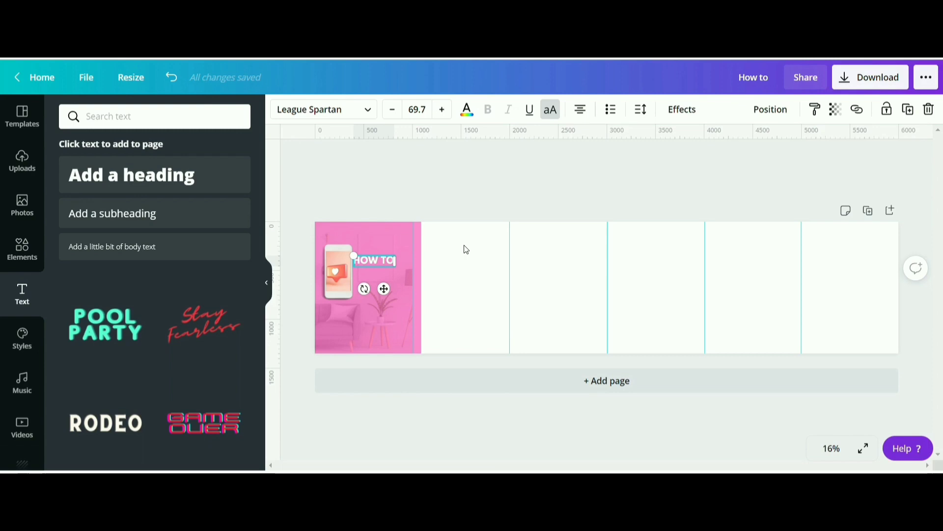
pyautogui.click(465, 260)
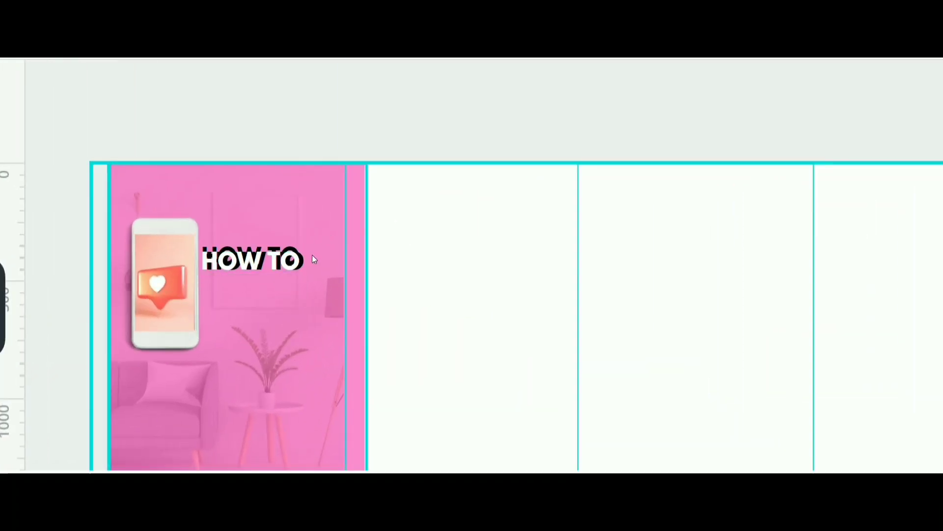
pyautogui.click(277, 250)
pyautogui.press('Escape')
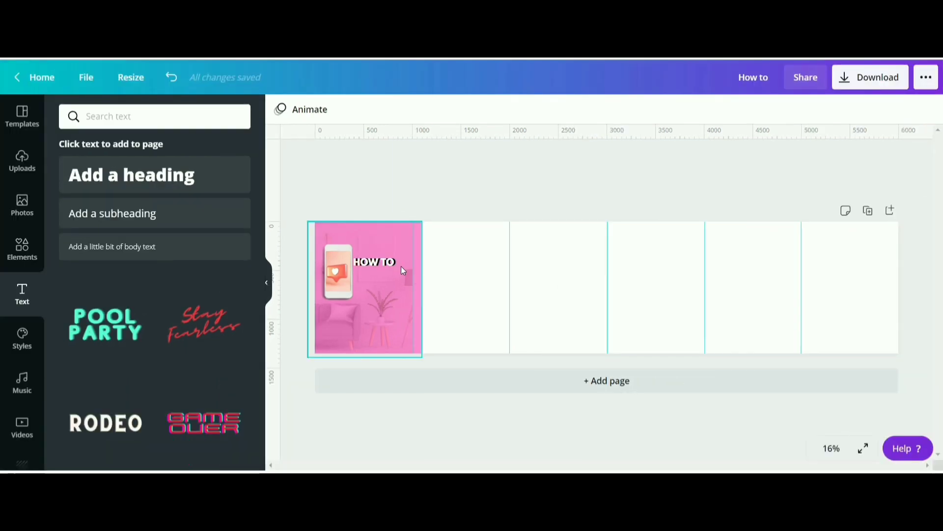
# Duplicate the white "HOW TO" text, place the copy just below it, and change its wording to "GROW YOUR"
pyautogui.click(367, 266)
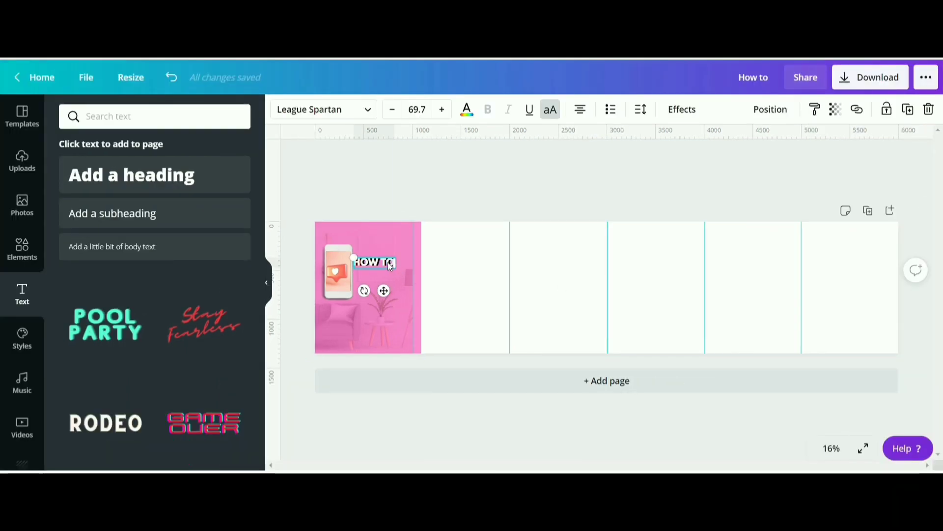
pyautogui.doubleClick(390, 265)
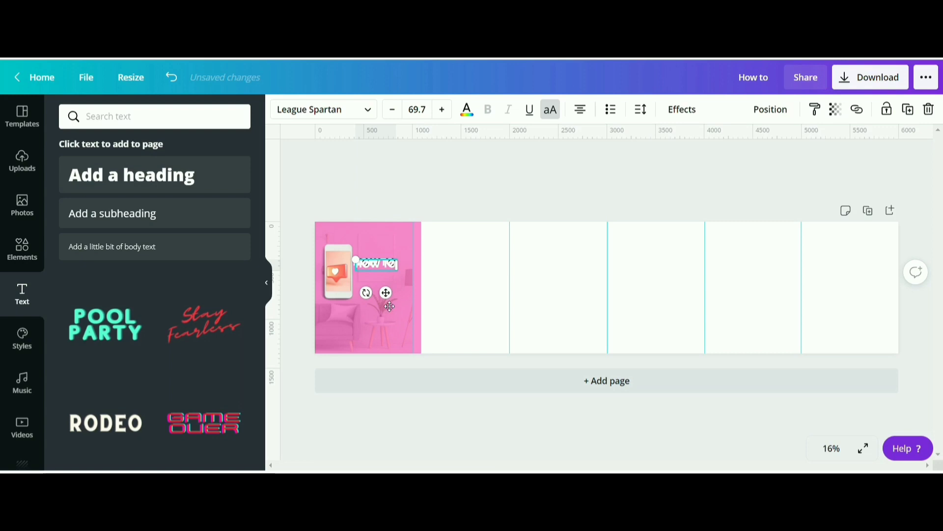
pyautogui.moveTo(394, 300); pyautogui.dragTo(390, 317)
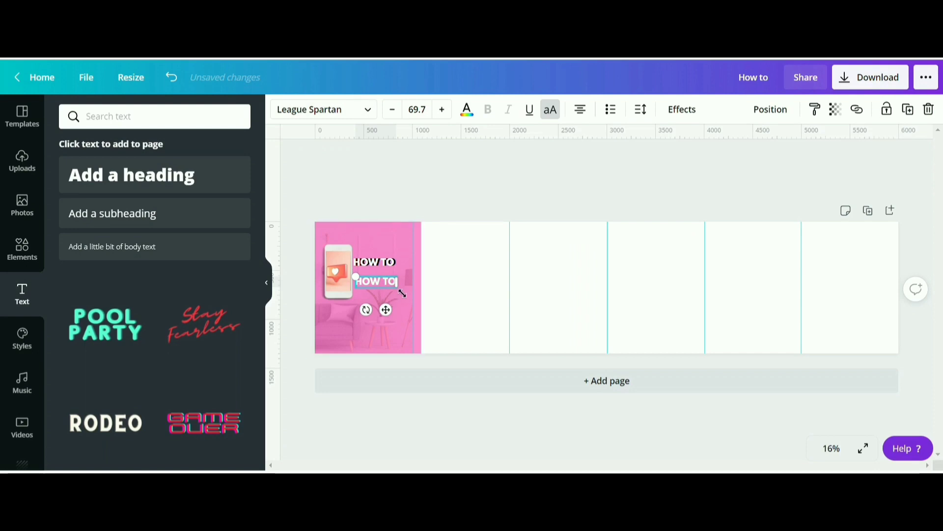
pyautogui.press('BackSpace')
pyautogui.write('GROW Y')
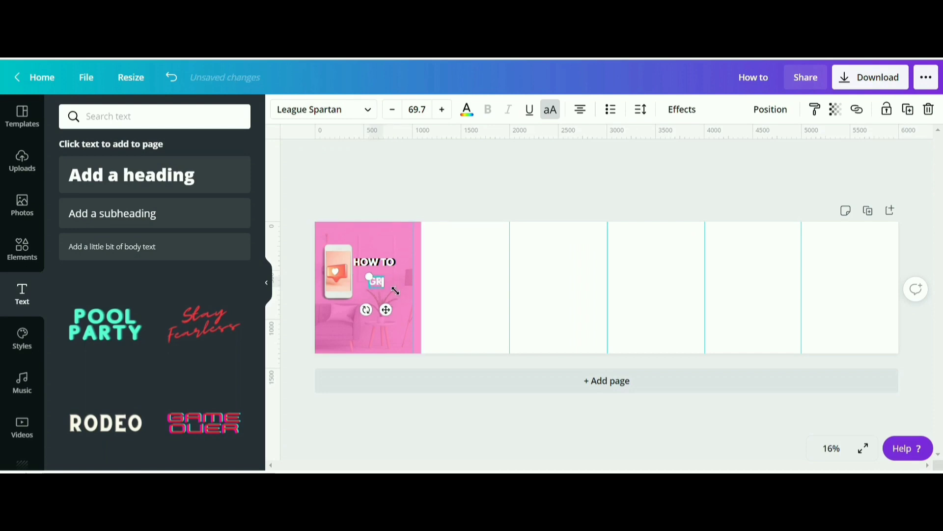
pyautogui.write('OU')
pyautogui.press('BackSpace')
pyautogui.write('UR')
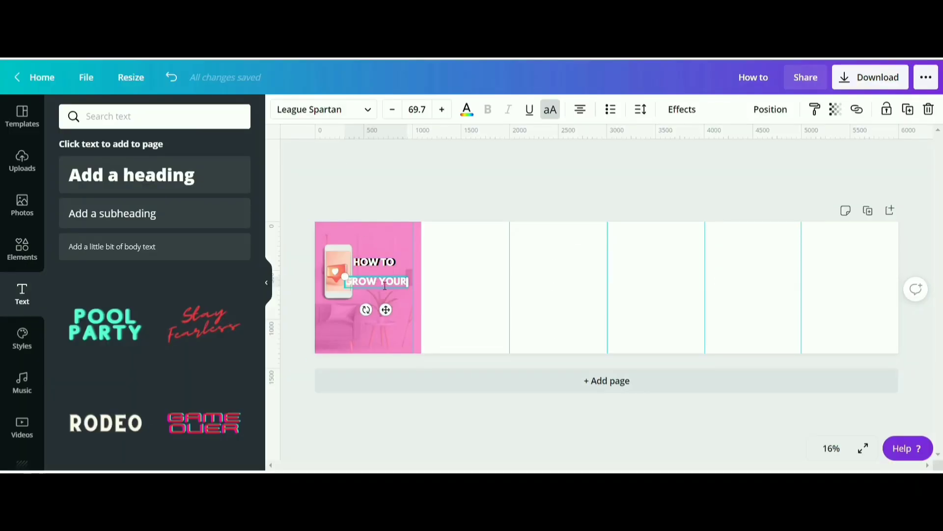
# Wrap "GROW YOUR" into two left-aligned lines with line height 0.77 and enlarge it to font size 109
pyautogui.moveTo(385, 285); pyautogui.dragTo(399, 285)
pyautogui.click(589, 110)
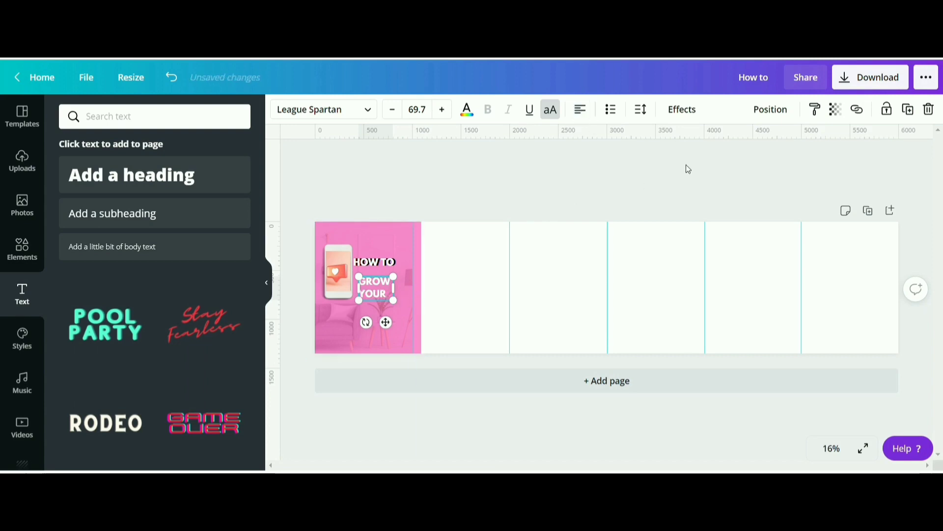
pyautogui.click(649, 118)
pyautogui.moveTo(742, 174); pyautogui.dragTo(717, 175)
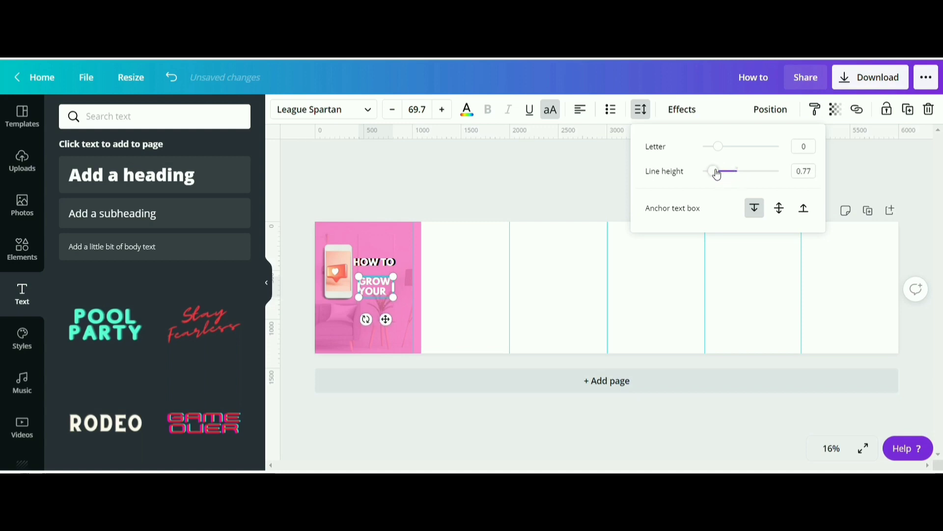
pyautogui.click(543, 296)
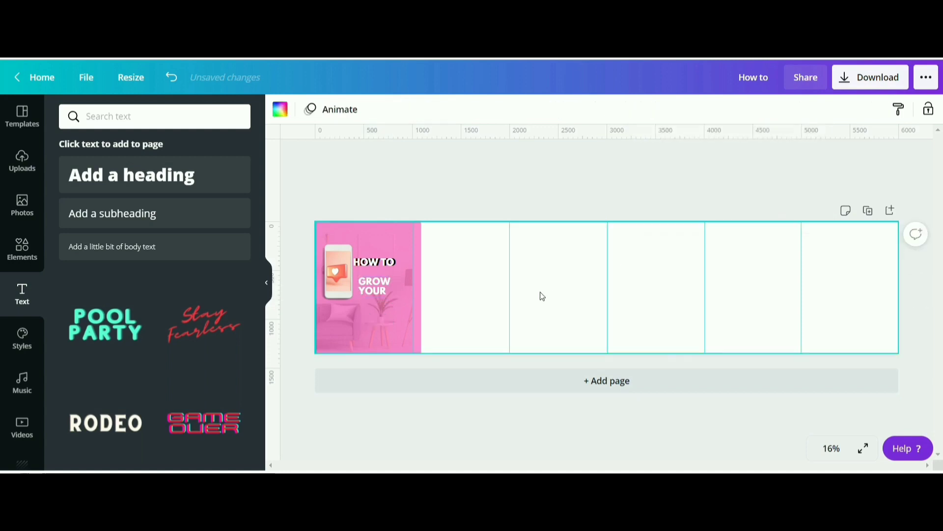
pyautogui.click(377, 293)
pyautogui.moveTo(402, 305); pyautogui.dragTo(416, 317)
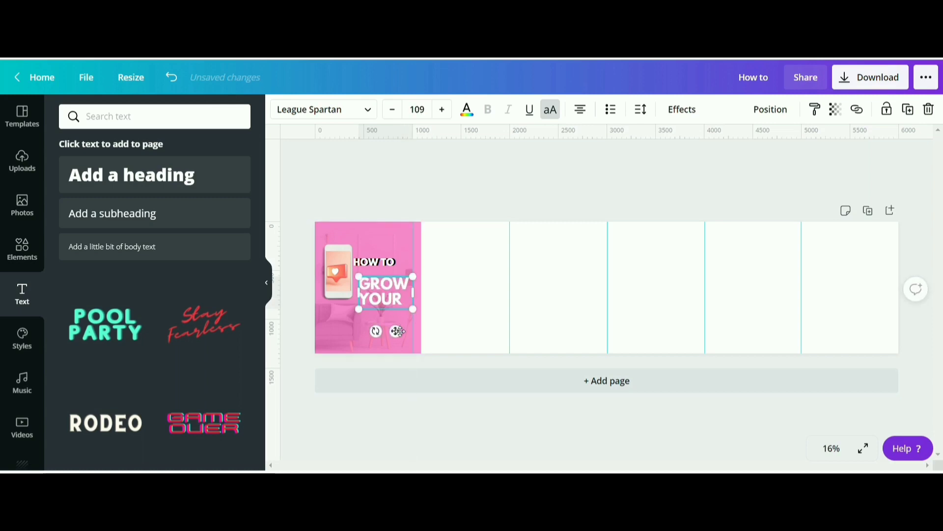
# Search the elements for "INSTAGRAM", add the colorful Instagram logo, and place it, scaled down, just below the smartphone
pyautogui.click(22, 248)
pyautogui.click(229, 119)
pyautogui.write('INST')
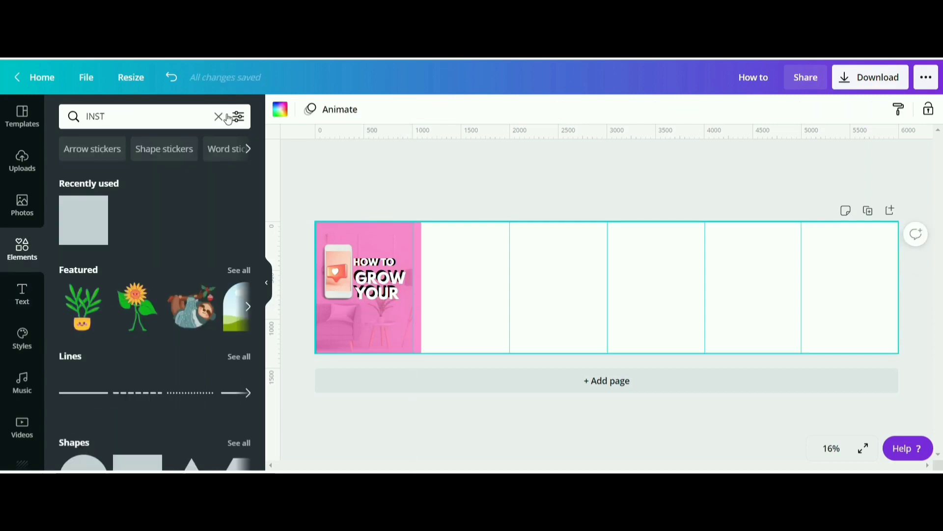
pyautogui.write('AGRAM')
pyautogui.press('Return')
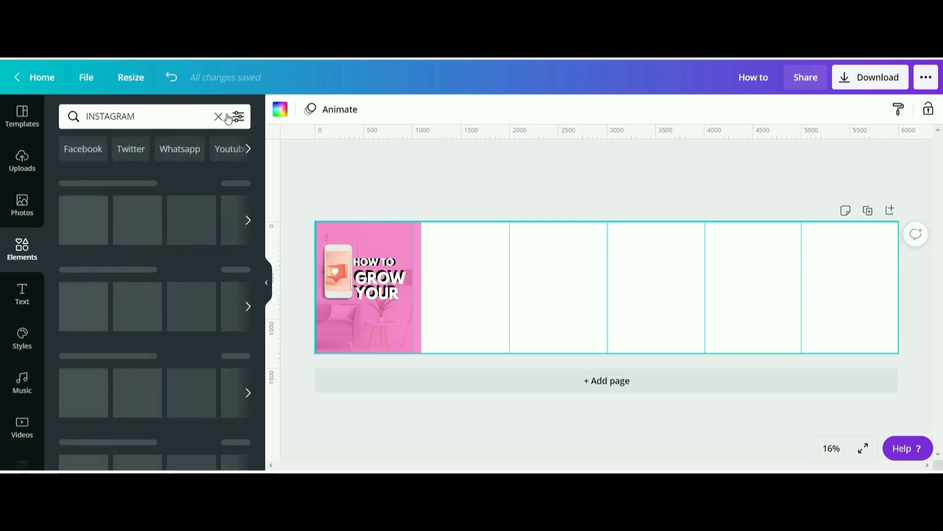
pyautogui.click(160, 210)
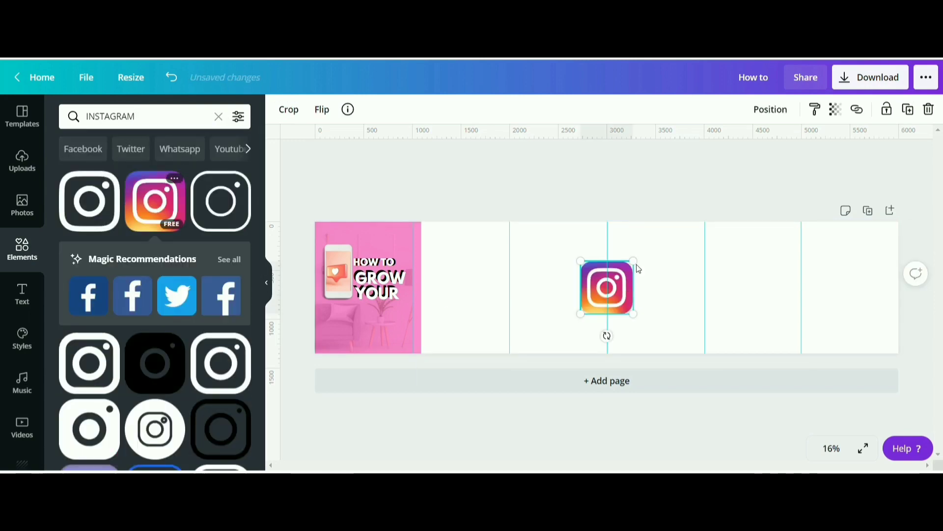
pyautogui.moveTo(639, 261); pyautogui.dragTo(340, 320)
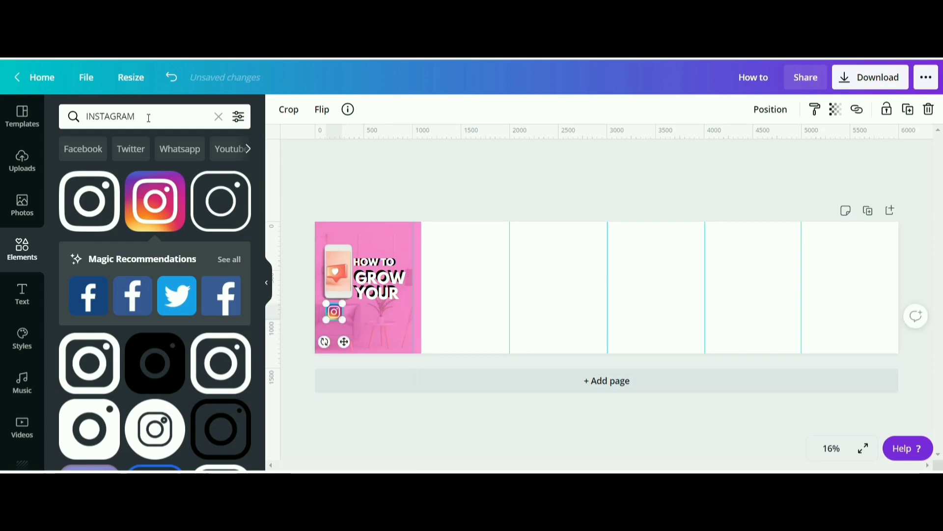
# Add the white "Instagram" wordmark from the element results, shrink it, and place it right beside the small Instagram logo
pyautogui.scroll(-5, 186, 261)
pyautogui.scroll(-8, 189, 266)
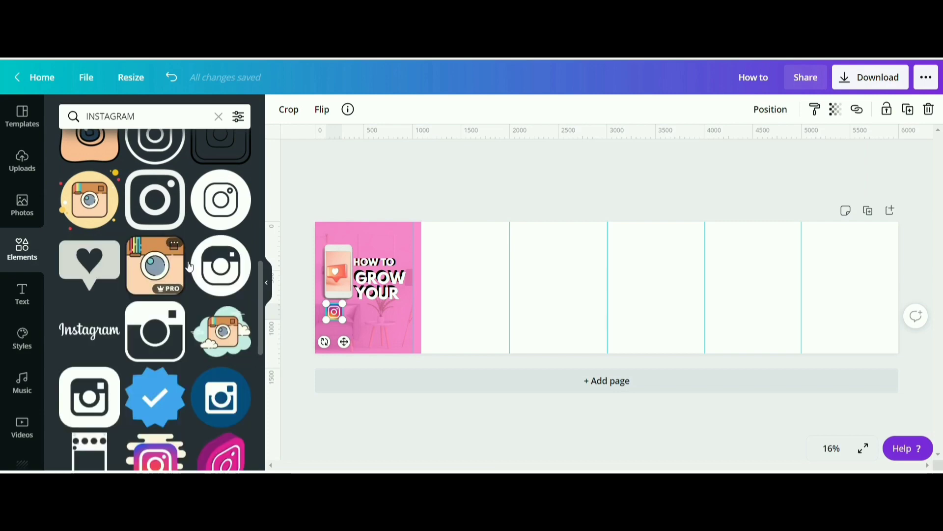
pyautogui.scroll(-1, 189, 266)
pyautogui.click(96, 313)
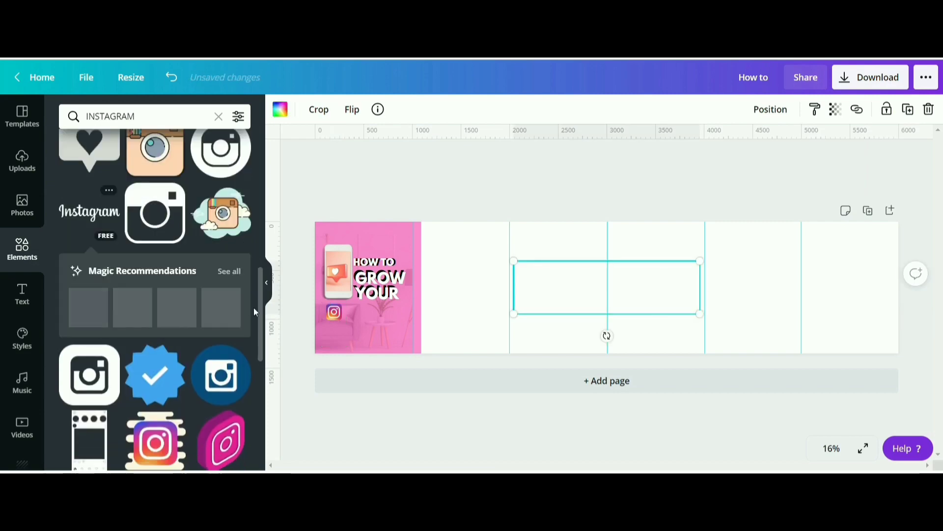
pyautogui.moveTo(705, 268); pyautogui.dragTo(587, 296)
pyautogui.moveTo(572, 340); pyautogui.dragTo(386, 346)
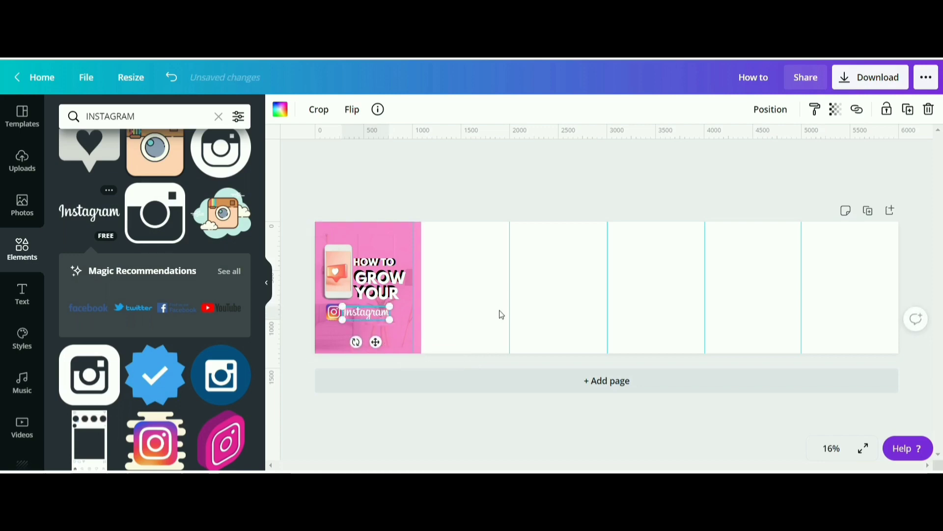
# Place a copy of the "HOW TO" text below the Instagram logo, reword it to "ACCOUNT", and add "in 2021" beneath it
pyautogui.click(375, 267)
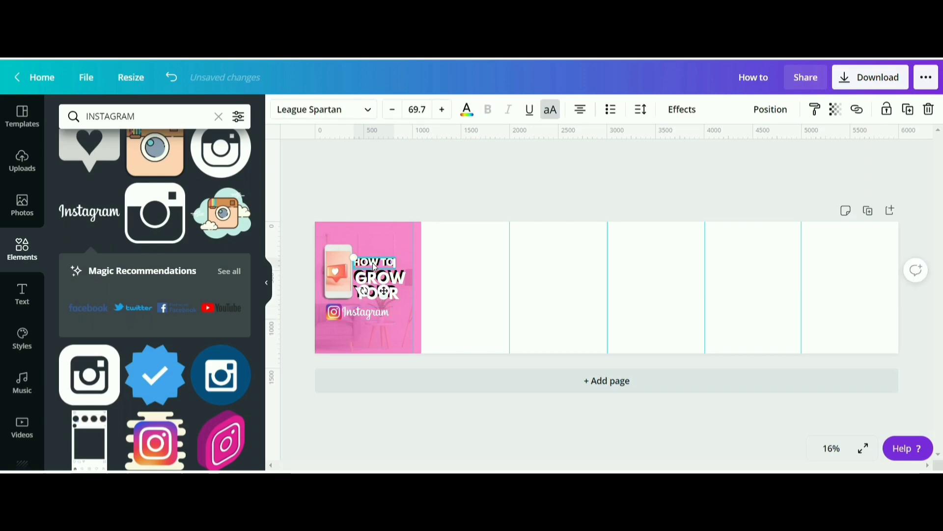
pyautogui.moveTo(376, 268); pyautogui.dragTo(348, 332)
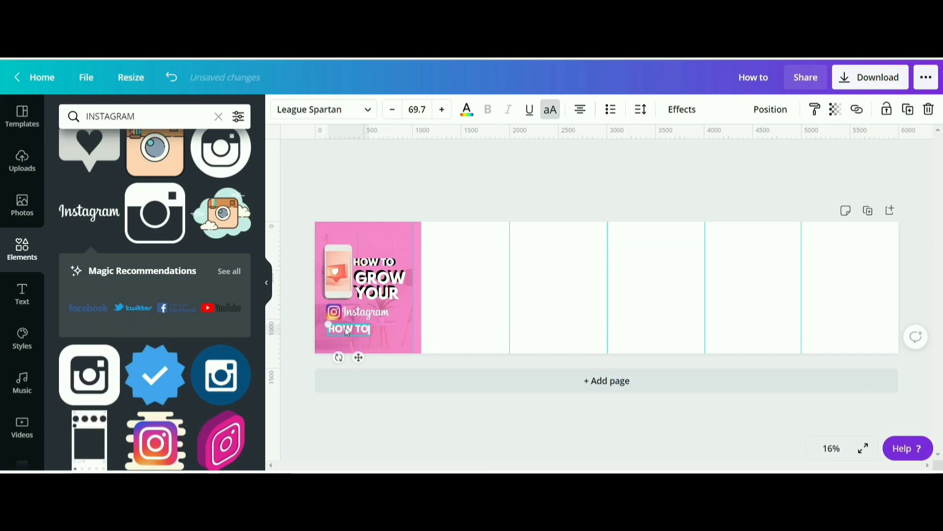
pyautogui.write('ACC')
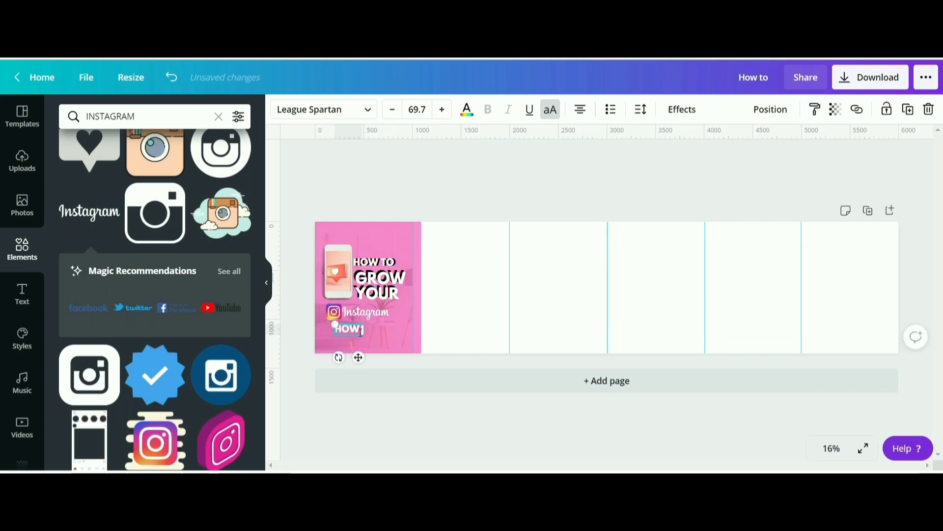
pyautogui.write('OUNT')
pyautogui.click(473, 305)
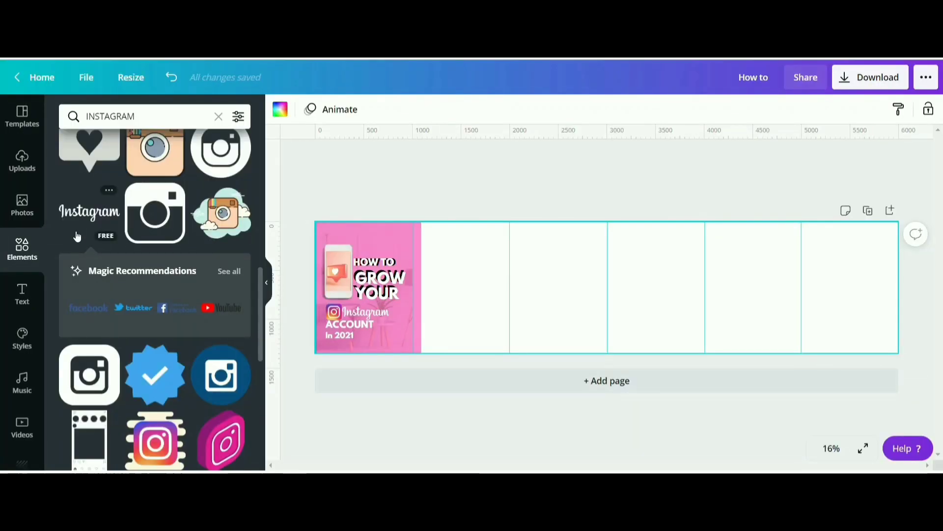
# Add the uploaded portrait photo, remove its background, and place it at the cover slide's bottom edge, overlapping into slide two
pyautogui.click(22, 159)
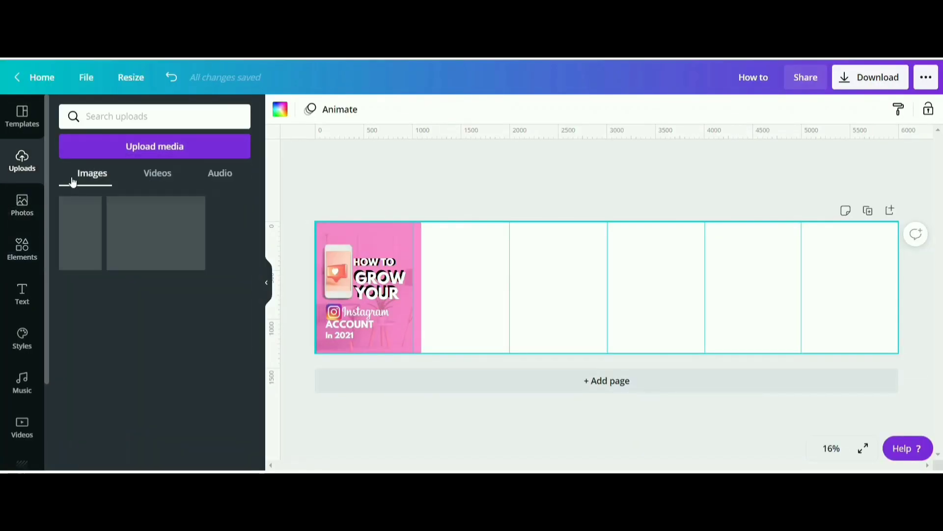
pyautogui.click(157, 249)
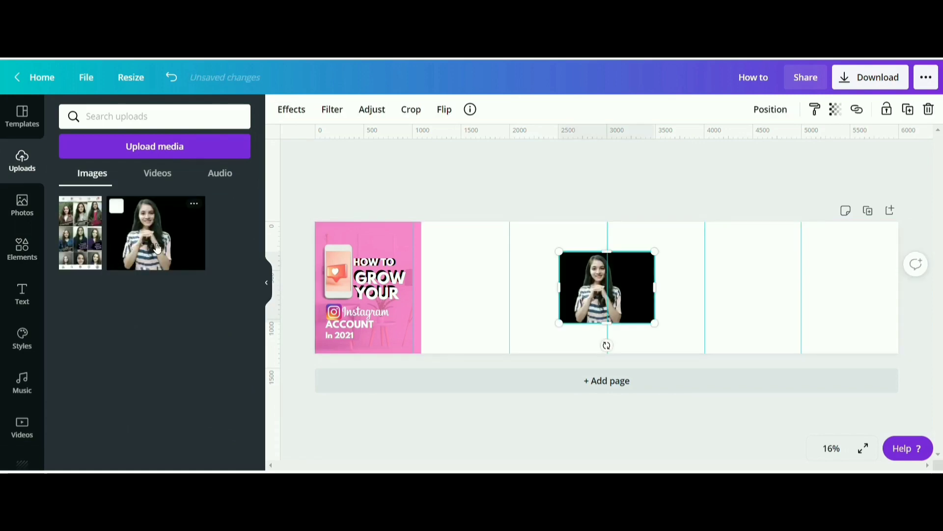
pyautogui.click(297, 110)
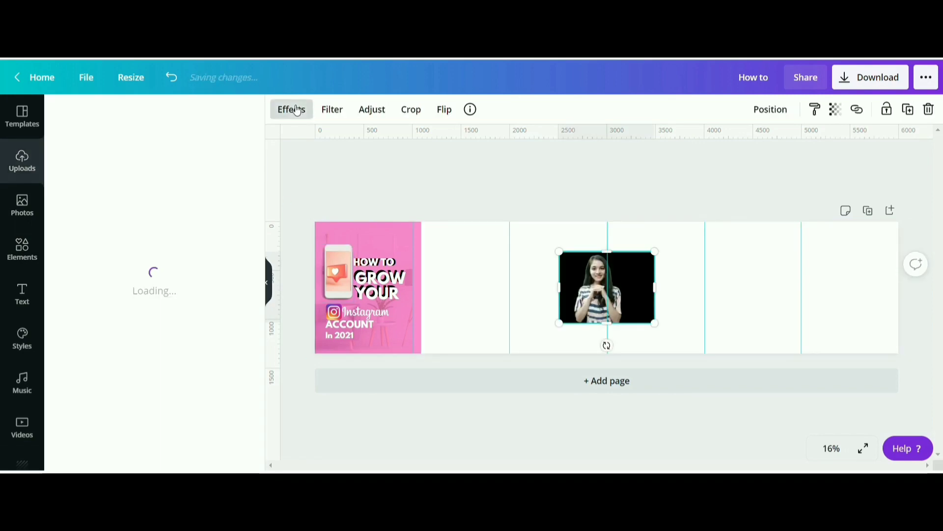
pyautogui.click(156, 168)
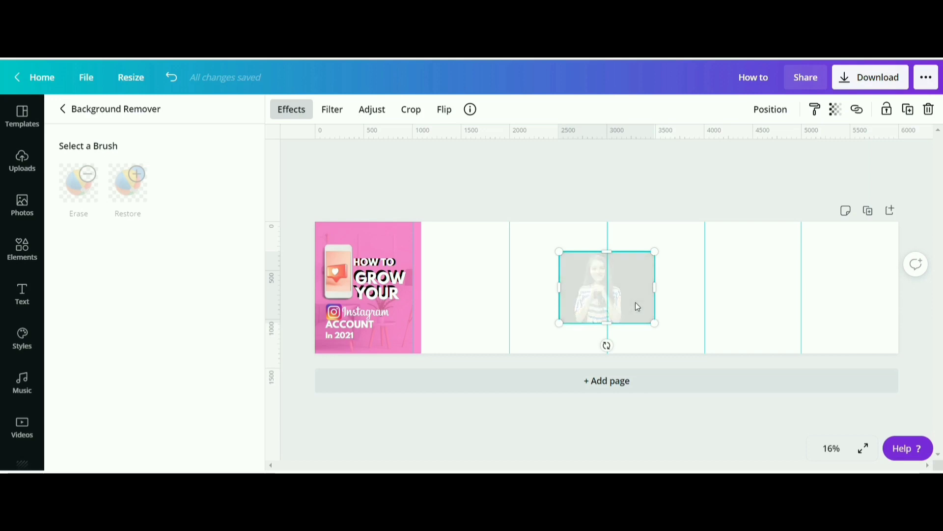
pyautogui.moveTo(633, 304); pyautogui.dragTo(445, 340)
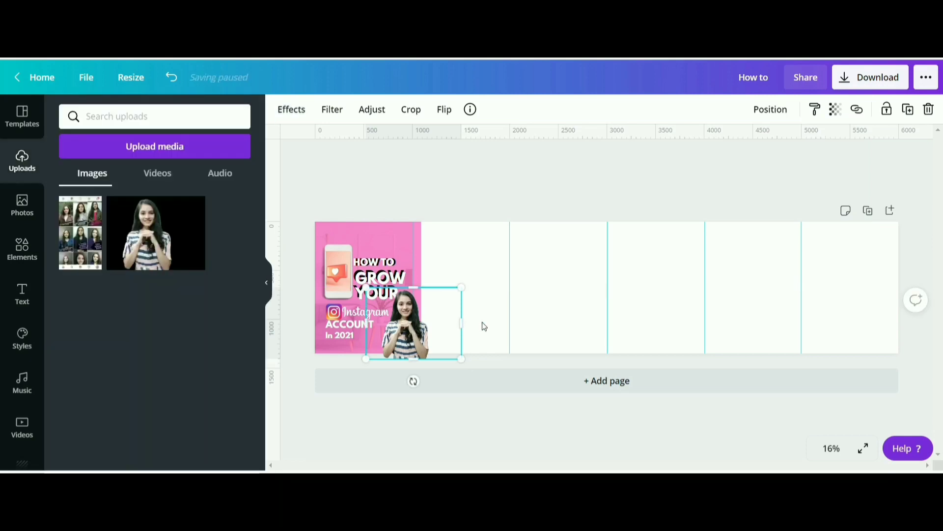
# Place a large "1" in League Spartan on slide two, coloured pink with transparency 35 and font size 502
pyautogui.click(396, 295)
pyautogui.moveTo(386, 293); pyautogui.dragTo(488, 292)
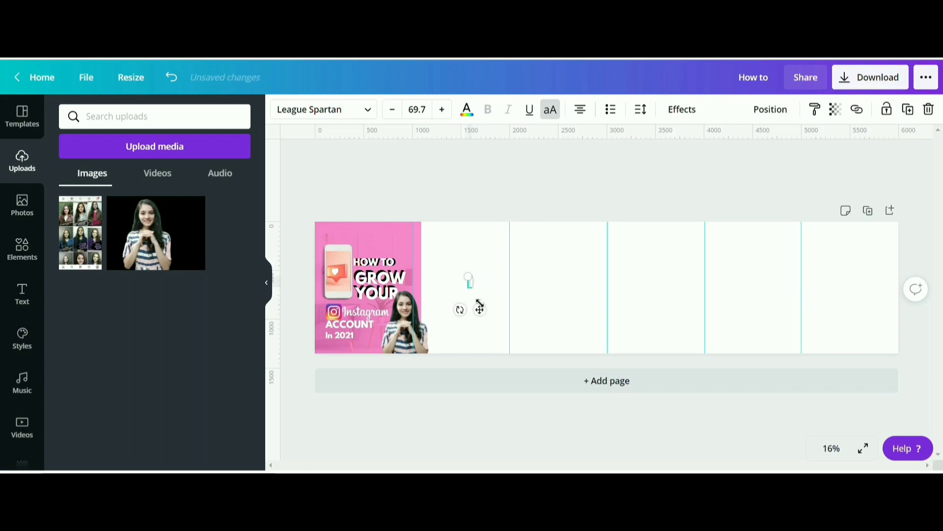
pyautogui.moveTo(483, 298); pyautogui.dragTo(498, 311)
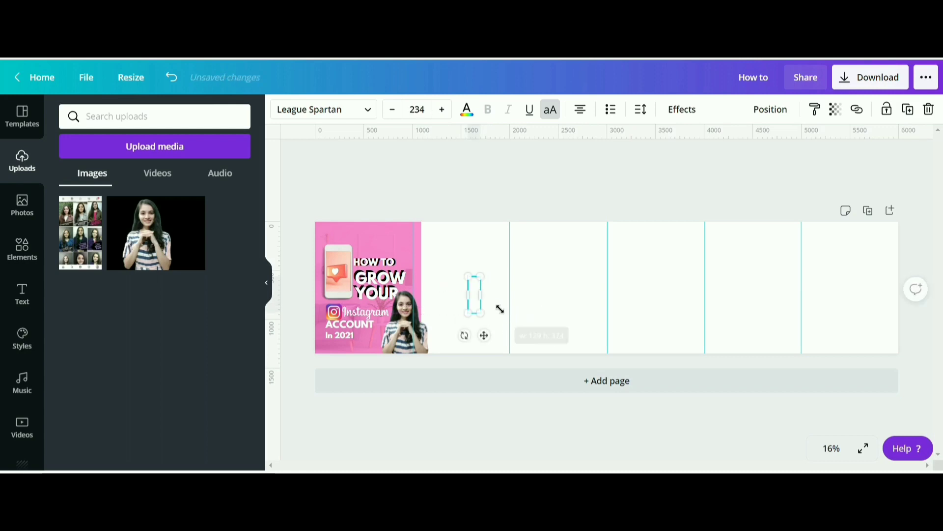
pyautogui.click(473, 110)
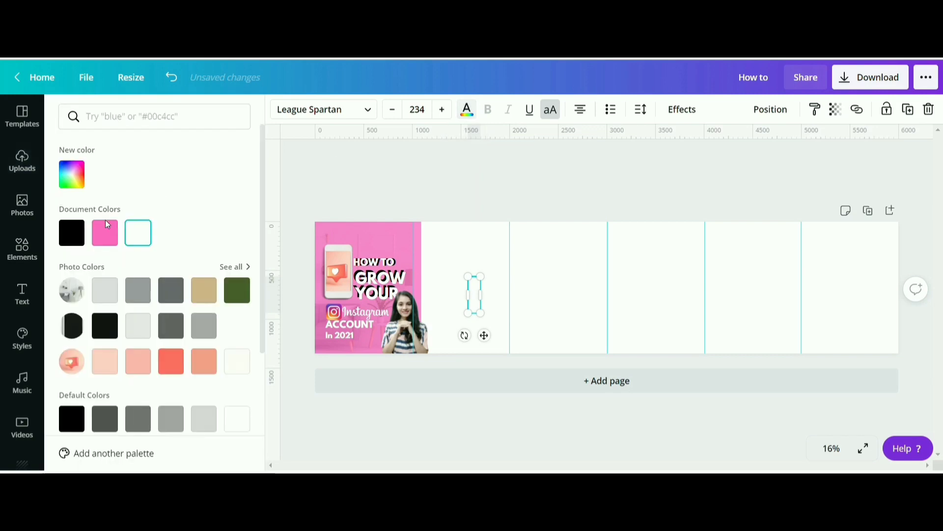
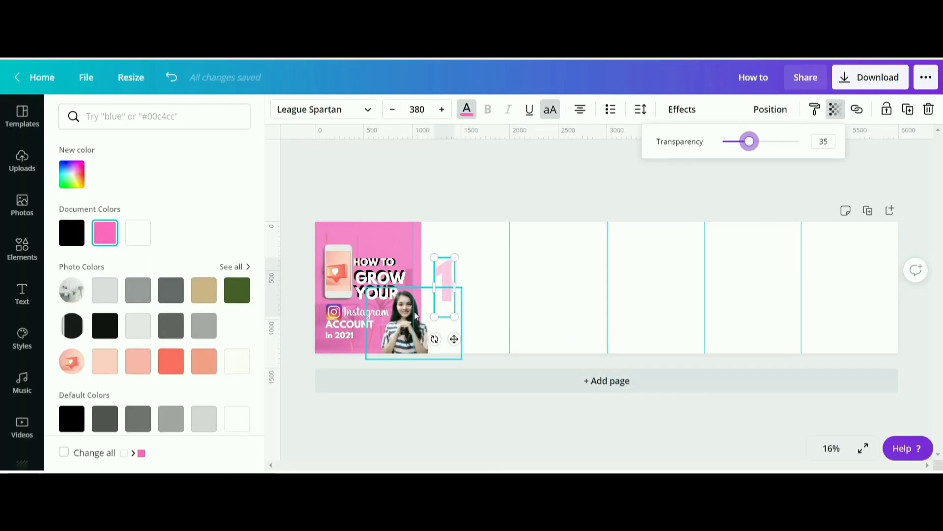
pyautogui.moveTo(460, 328); pyautogui.dragTo(468, 354)
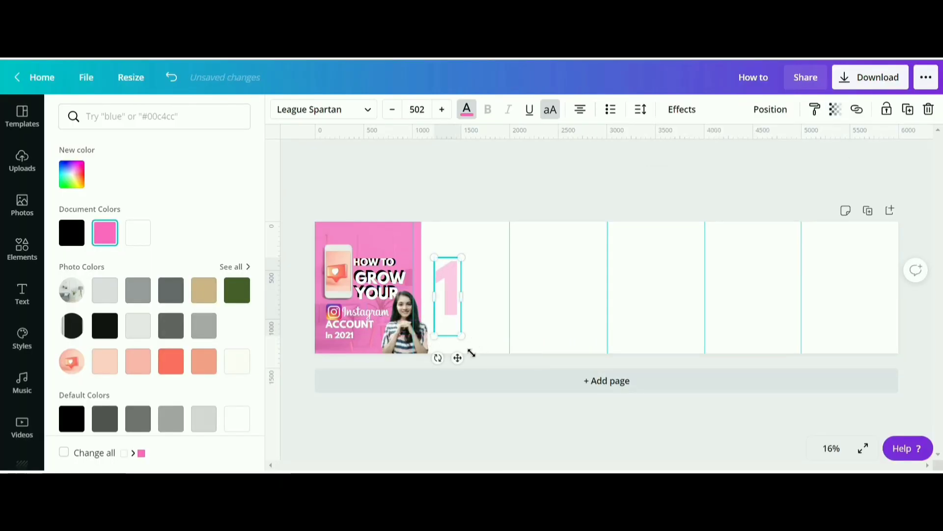
# Place a copy of the "HOW TO" text over the large "1" on slide two and colour it pink
pyautogui.click(368, 265)
pyautogui.moveTo(368, 265); pyautogui.dragTo(474, 302)
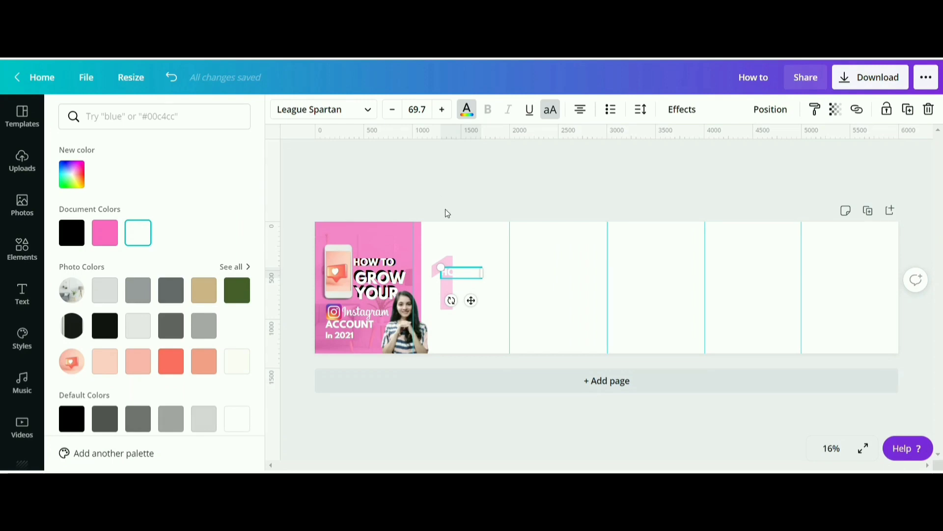
pyautogui.click(468, 110)
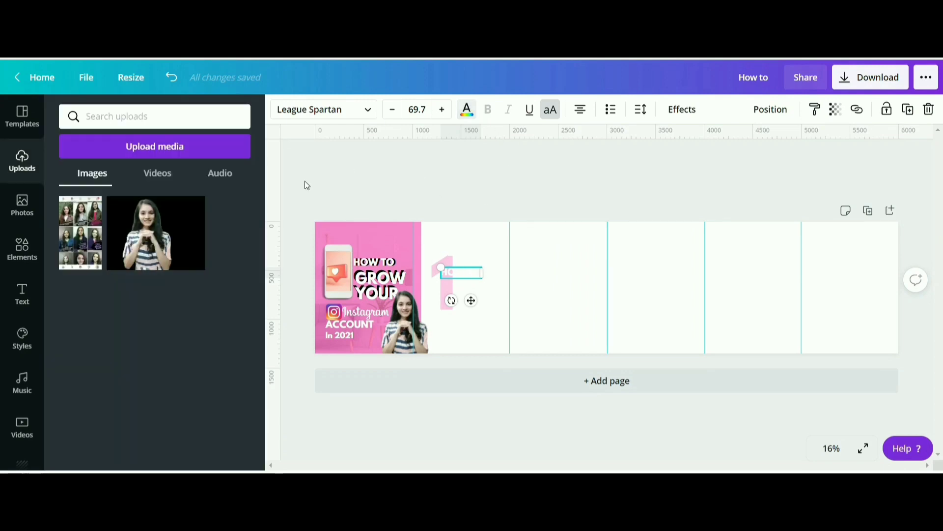
pyautogui.click(476, 114)
pyautogui.click(105, 233)
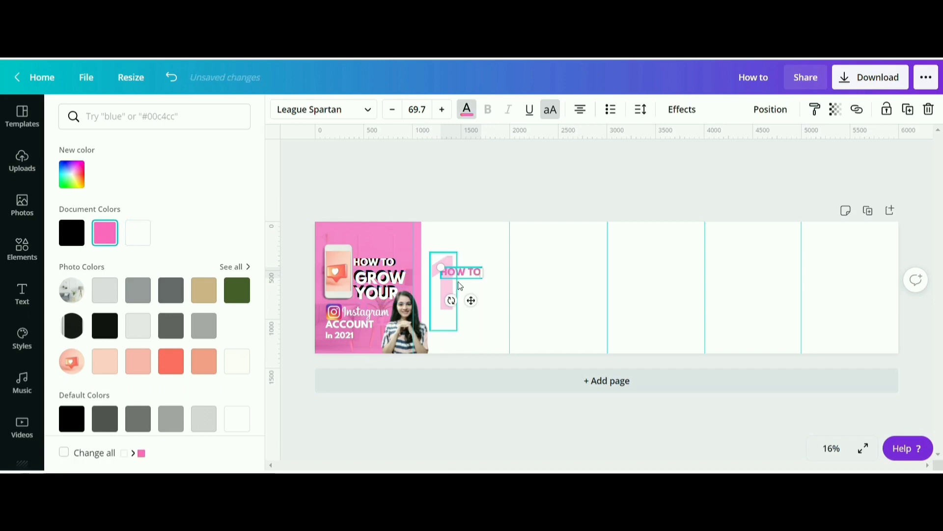
# Reword the pink text copy on slide two to "Start Leveraging Reels", with "Reels" on a second line
pyautogui.doubleClick(470, 273)
pyautogui.press('BackSpace')
pyautogui.press('BackSpace')
pyautogui.press('BackSpace')
pyautogui.press('BackSpace')
pyautogui.press('BackSpace')
pyautogui.write('START LEVERAGING')
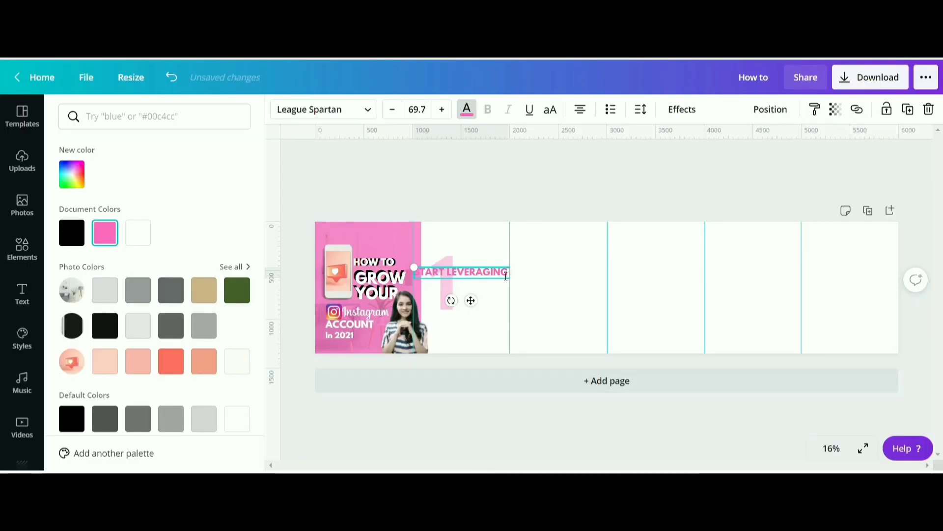
pyautogui.doubleClick(506, 276)
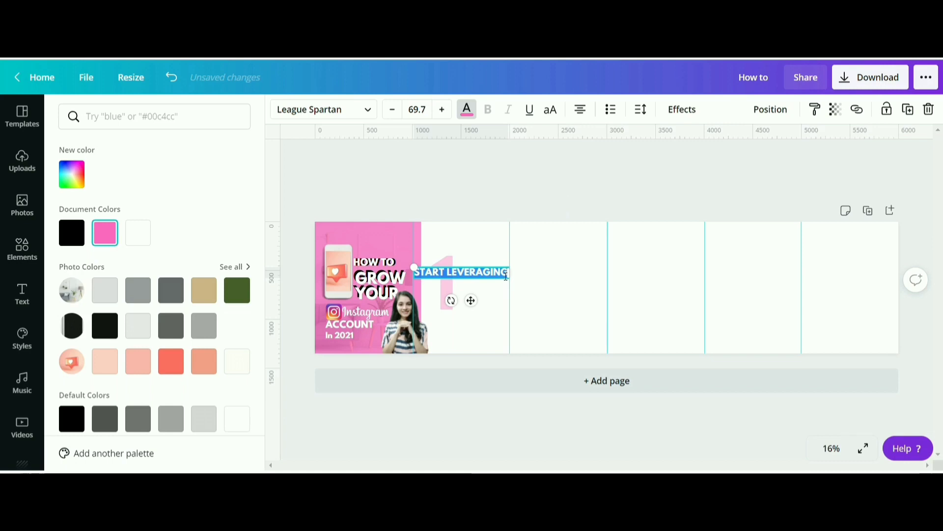
pyautogui.write('Start Leveraging')
pyautogui.press('Return')
pyautogui.write('REe')
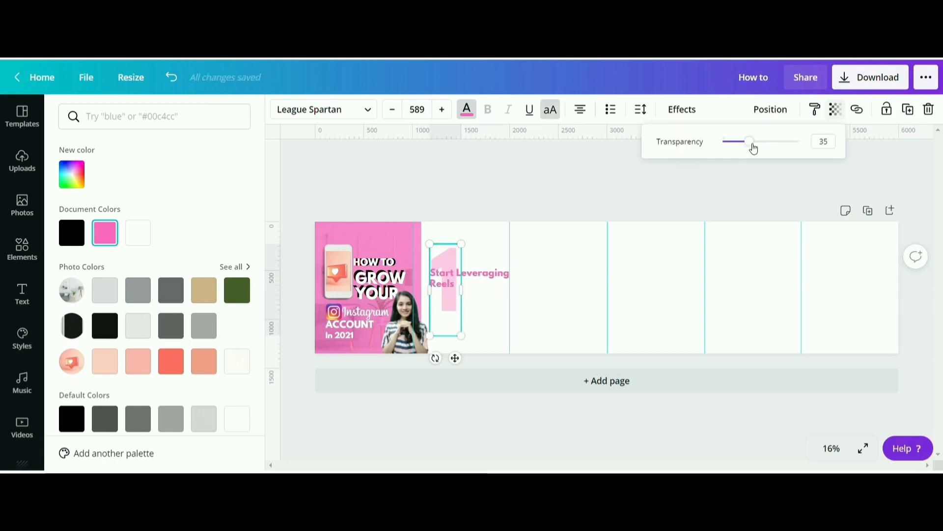
# Set the large "1" to transparency 20 and shrink the "Start Leveraging Reels" heading over it to font size 63.9
pyautogui.moveTo(751, 145)
pyautogui.mouseDown()
pyautogui.moveTo(733, 144)
pyautogui.moveTo(743, 149)
pyautogui.mouseUp()
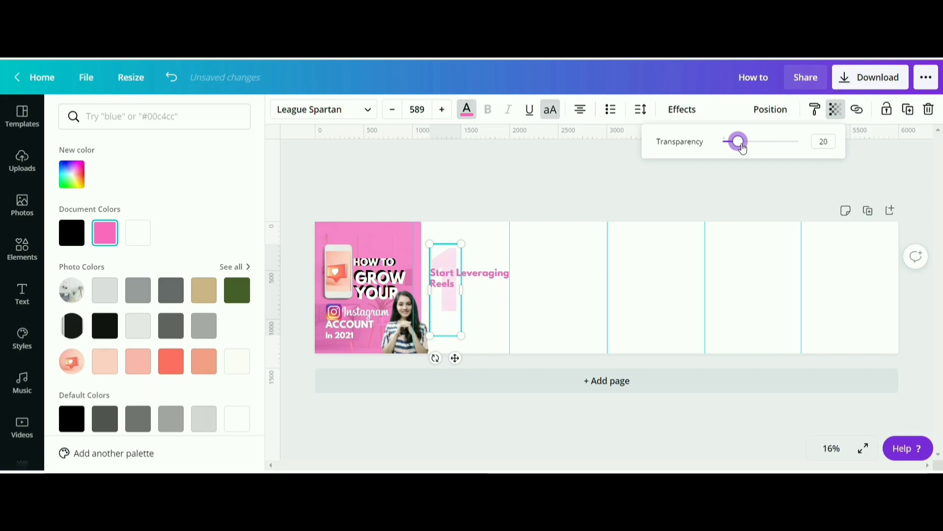
pyautogui.click(589, 175)
pyautogui.click(490, 284)
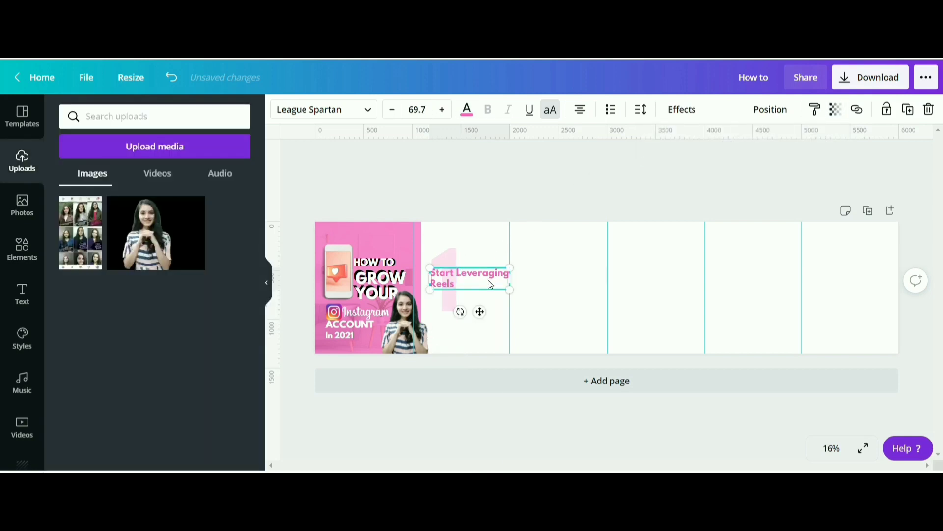
pyautogui.moveTo(490, 284); pyautogui.dragTo(491, 278)
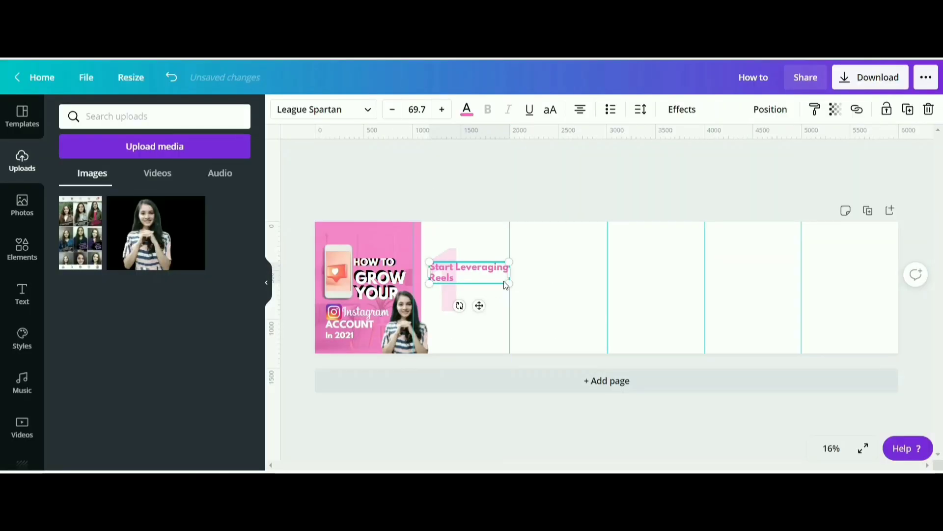
pyautogui.moveTo(509, 287); pyautogui.dragTo(503, 281)
pyautogui.moveTo(484, 314); pyautogui.dragTo(485, 317)
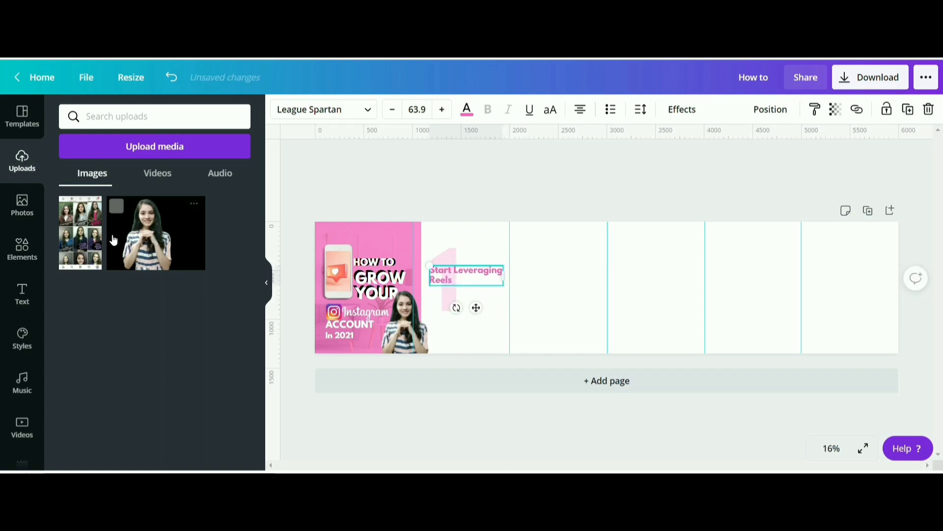
# Duplicate the "Start Leveraging Reels" heading and place the copy directly below it, aligned to the same edge
pyautogui.click(560, 274)
pyautogui.click(486, 284)
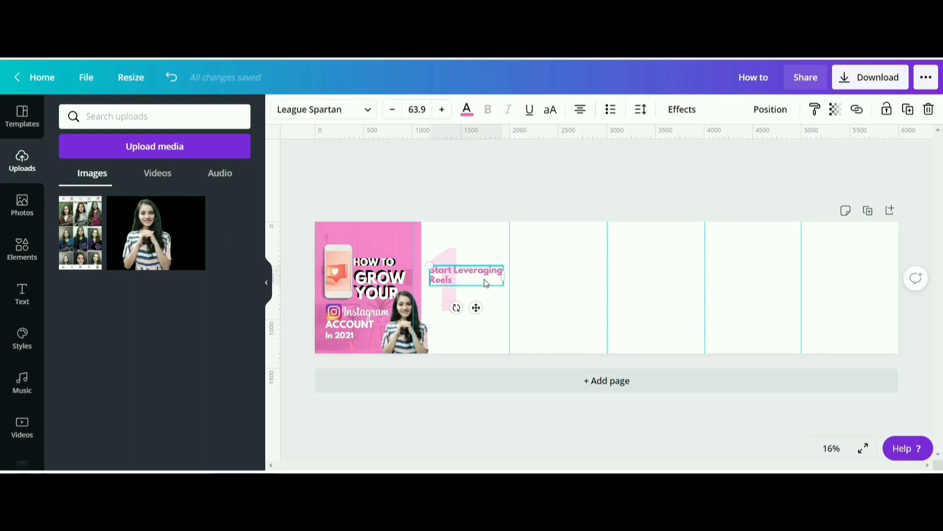
pyautogui.hotkey('ctrl', 'd')
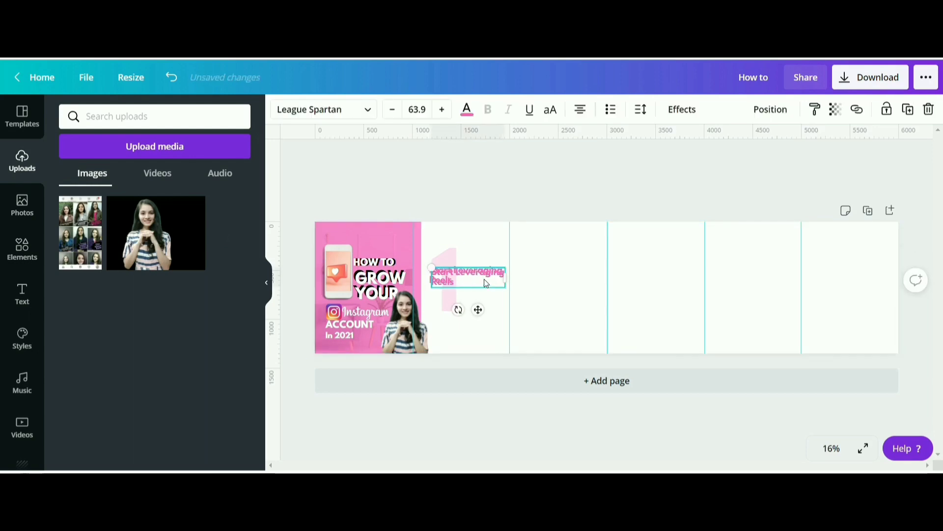
pyautogui.moveTo(490, 301); pyautogui.dragTo(490, 324)
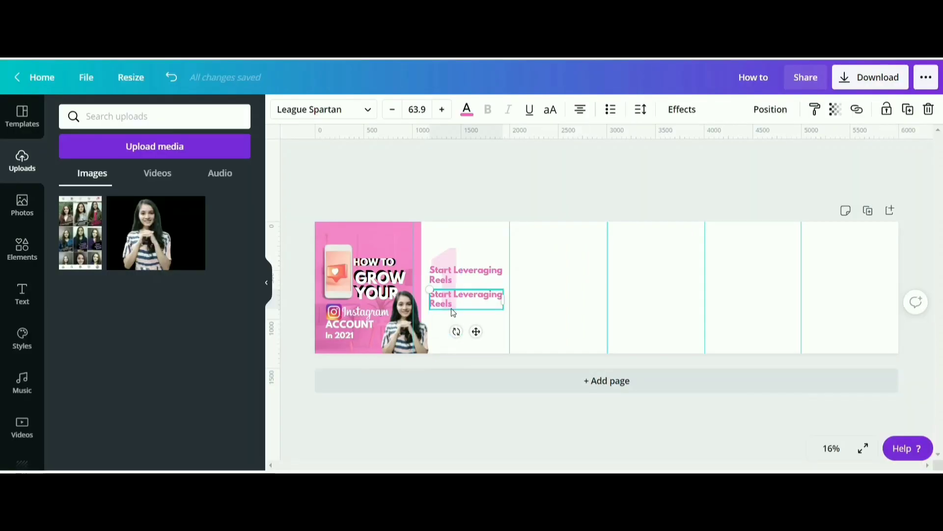
# Reword the lower copy to "I get over 10k views on an average. Secret is only quality content" in black at font size 48
pyautogui.press('BackSpace')
pyautogui.press('BackSpace')
pyautogui.press('BackSpace')
pyautogui.press('BackSpace')
pyautogui.press('BackSpace')
pyautogui.press('BackSpace')
pyautogui.press('BackSpace')
pyautogui.press('BackSpace')
pyautogui.press('BackSpace')
pyautogui.press('BackSpace')
pyautogui.press('BackSpace')
pyautogui.press('BackSpace')
pyautogui.press('BackSpace')
pyautogui.press('BackSpace')
pyautogui.press('BackSpace')
pyautogui.press('BackSpace')
pyautogui.press('BackSpace')
pyautogui.press('BackSpace')
pyautogui.click(452, 310)
pyautogui.write('got')
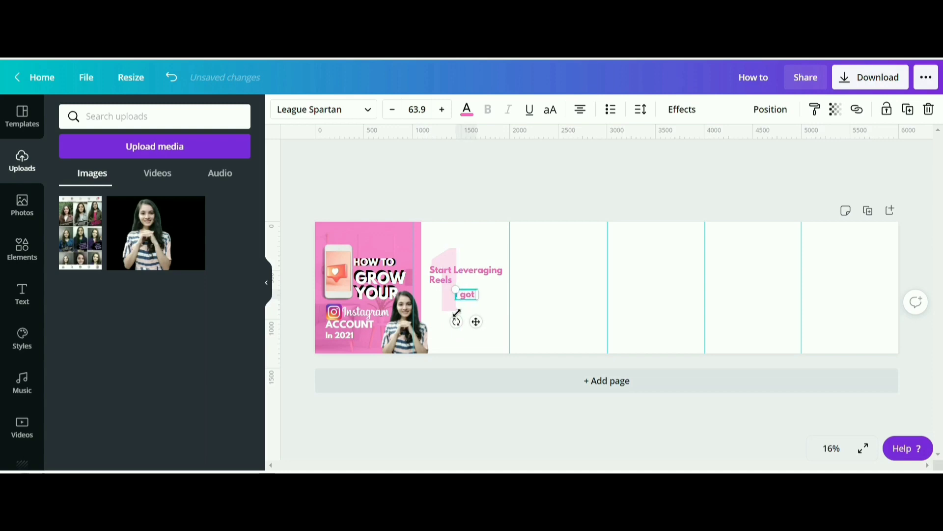
pyautogui.write(' over 10')
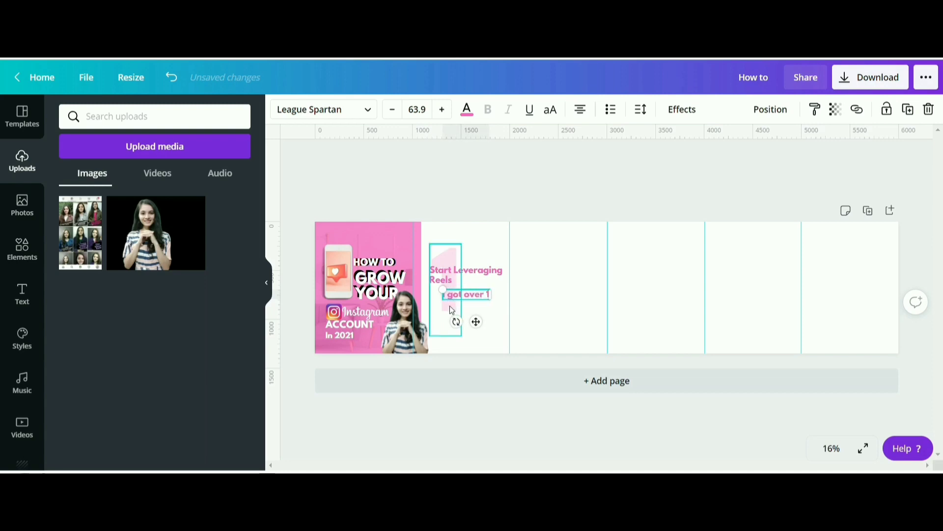
pyautogui.write('k views')
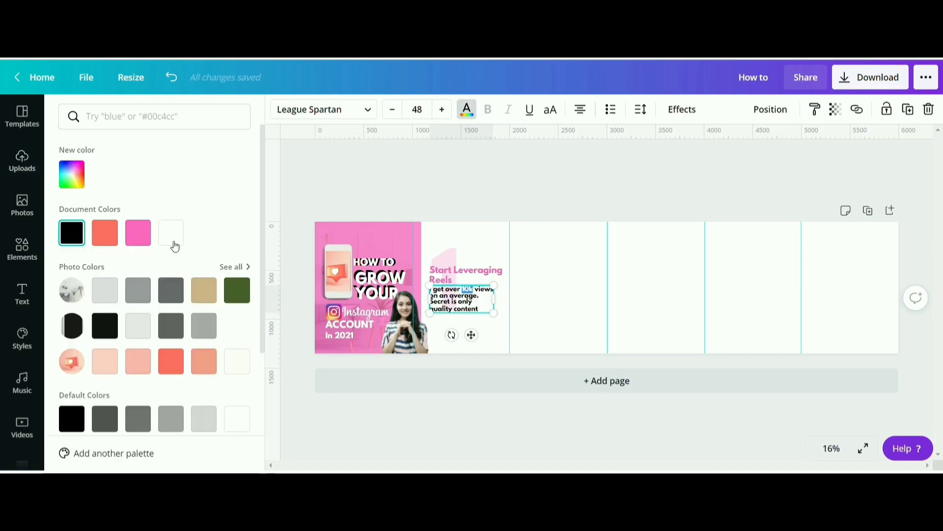
# Recolour "10k" and "quality content" in the slide two body text to the coral document color
pyautogui.click(105, 233)
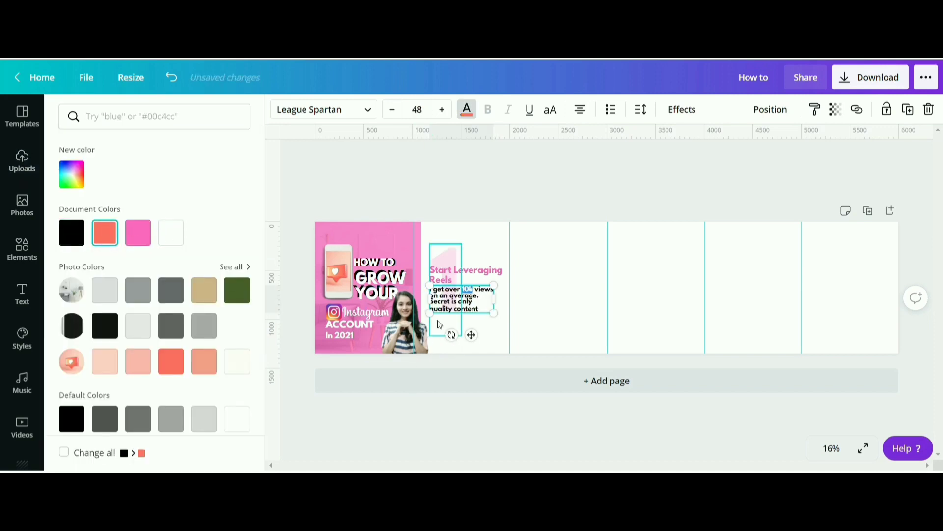
pyautogui.press('Escape')
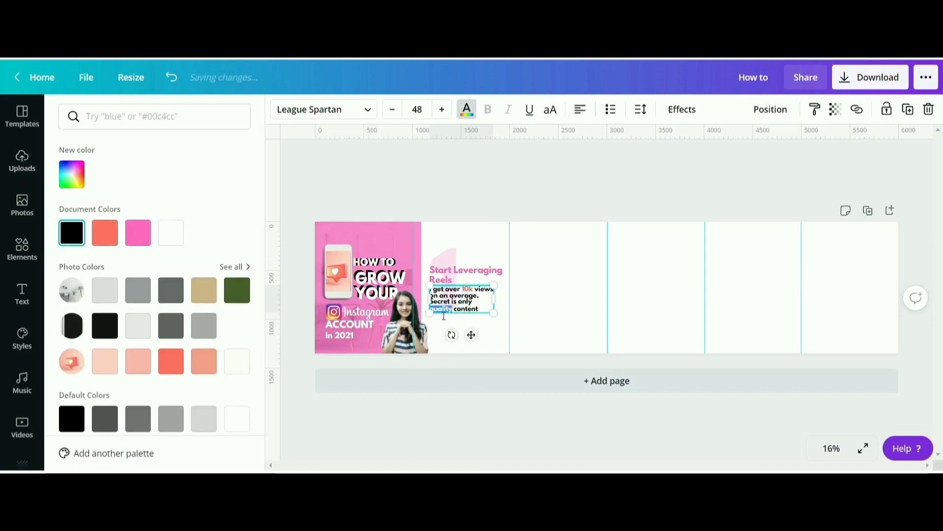
pyautogui.click(105, 233)
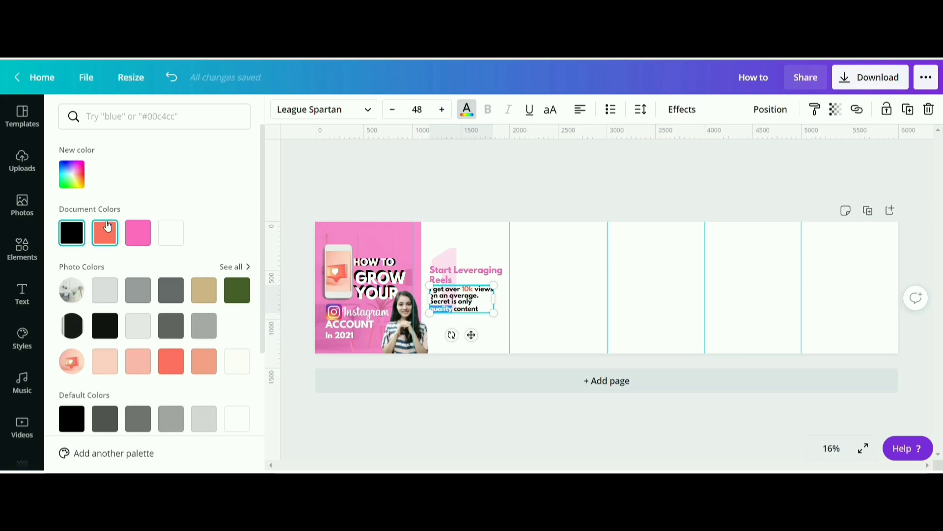
pyautogui.click(477, 310)
pyautogui.doubleClick(476, 310)
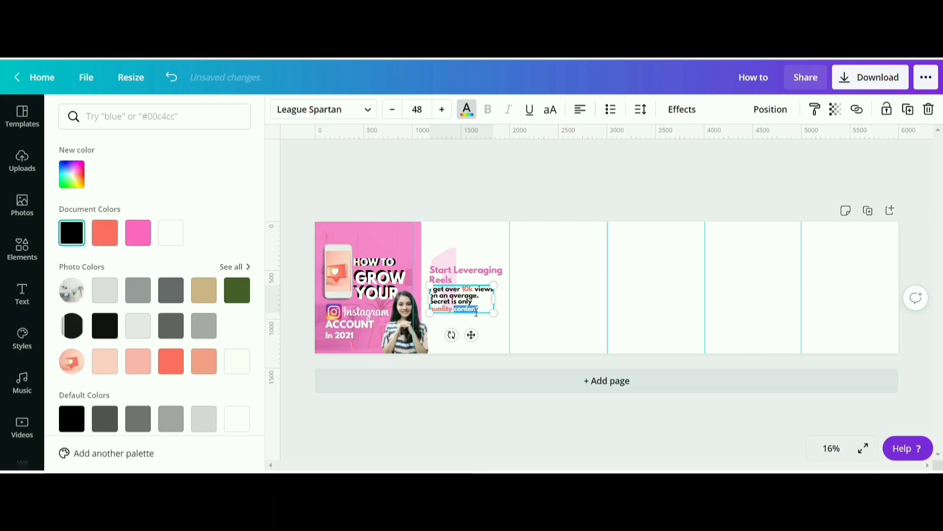
pyautogui.click(101, 232)
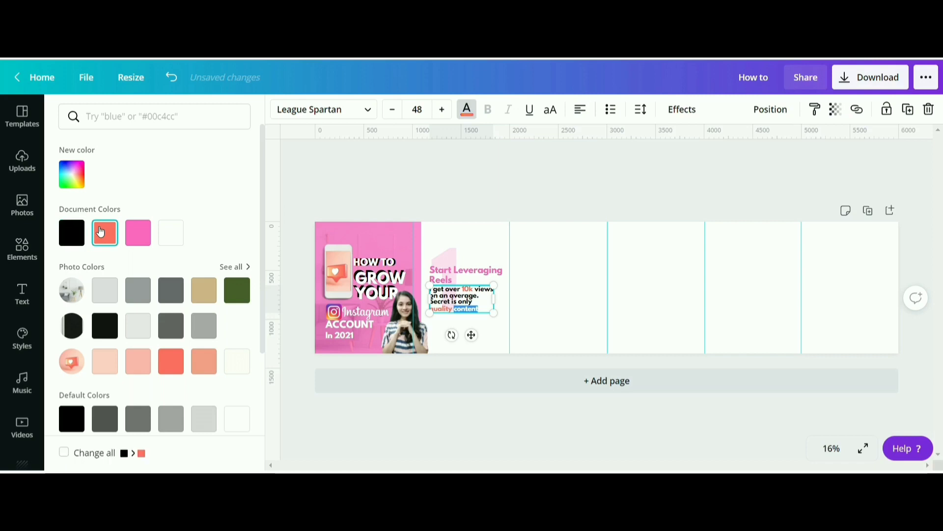
pyautogui.click(541, 281)
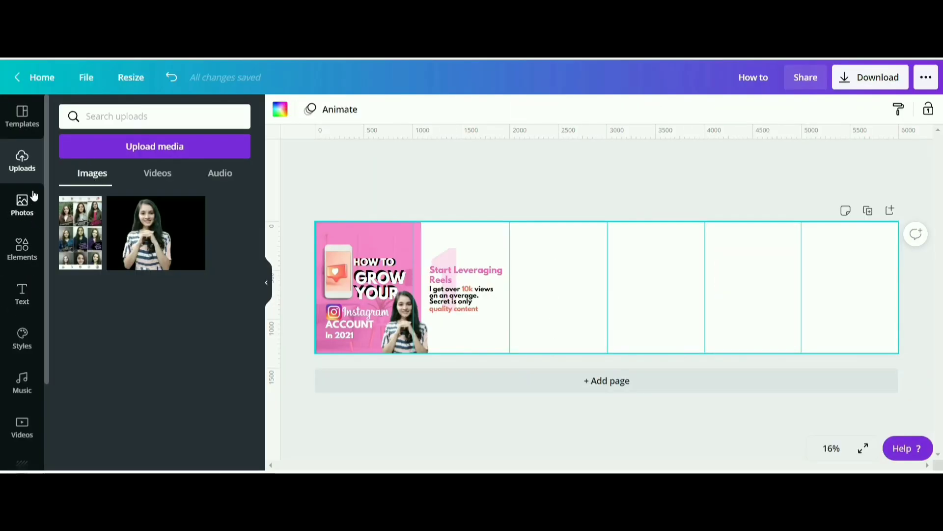
# Add the uploaded photo-grid screenshot to the design and shrink it to a small tile
pyautogui.click(98, 248)
pyautogui.moveTo(625, 291); pyautogui.dragTo(614, 305)
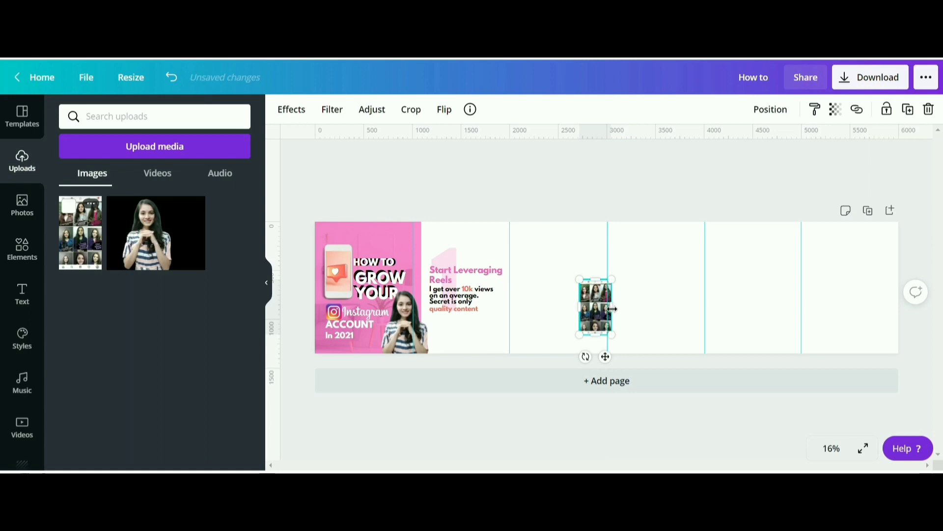
pyautogui.moveTo(469, 344); pyautogui.dragTo(434, 242)
pyautogui.click(541, 311)
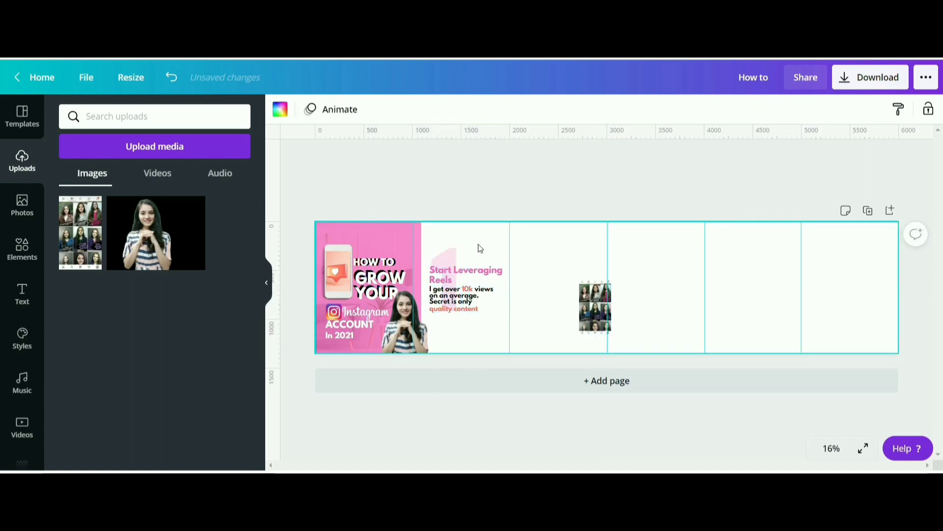
# Nudge slide two's heading and body text up slightly, and move the photo-grid screenshot across the lower boundary of slides two and three
pyautogui.click(461, 293)
pyautogui.moveTo(488, 301); pyautogui.dragTo(492, 297)
pyautogui.keyDown('shift'); pyautogui.click(491, 297); pyautogui.keyUp('shift')
pyautogui.moveTo(598, 325); pyautogui.dragTo(500, 333)
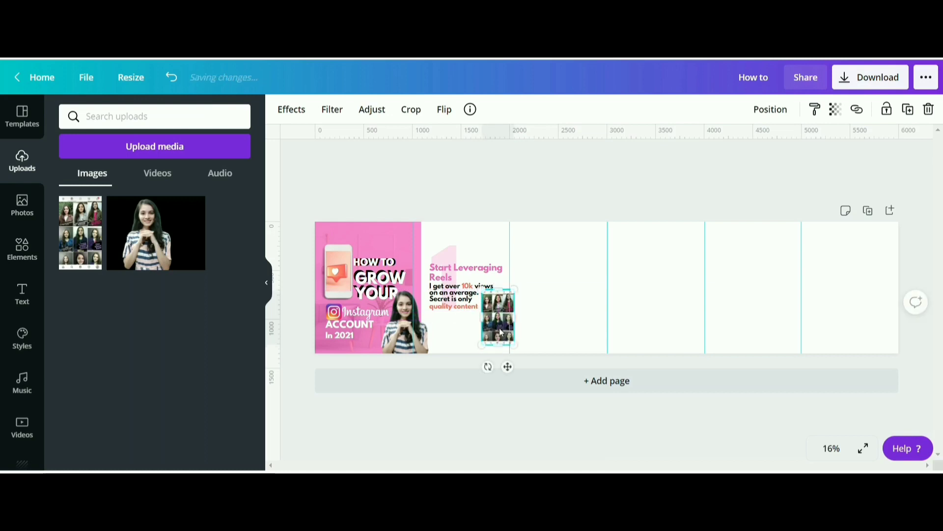
# Add a solid rectangle element, recolour it black, and shrink it into a narrow bar near the bottom of slide two
pyautogui.click(557, 326)
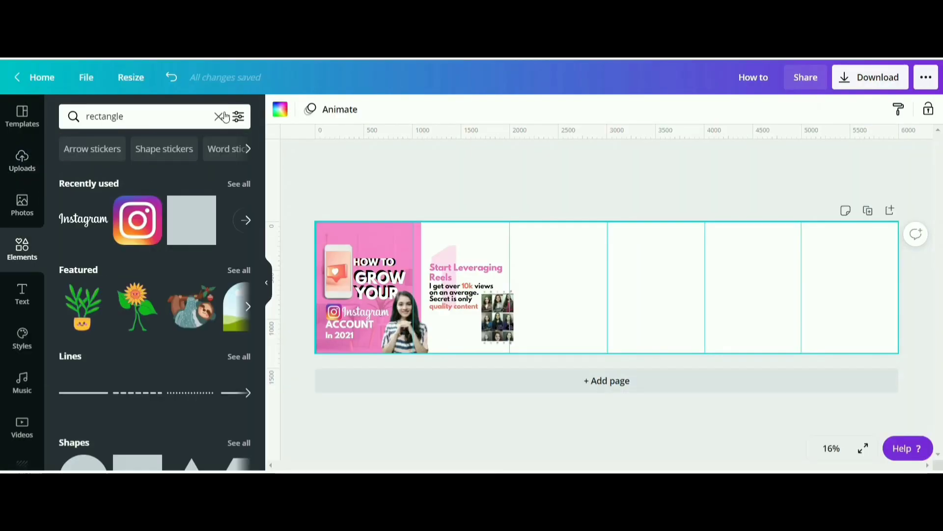
pyautogui.press('Return')
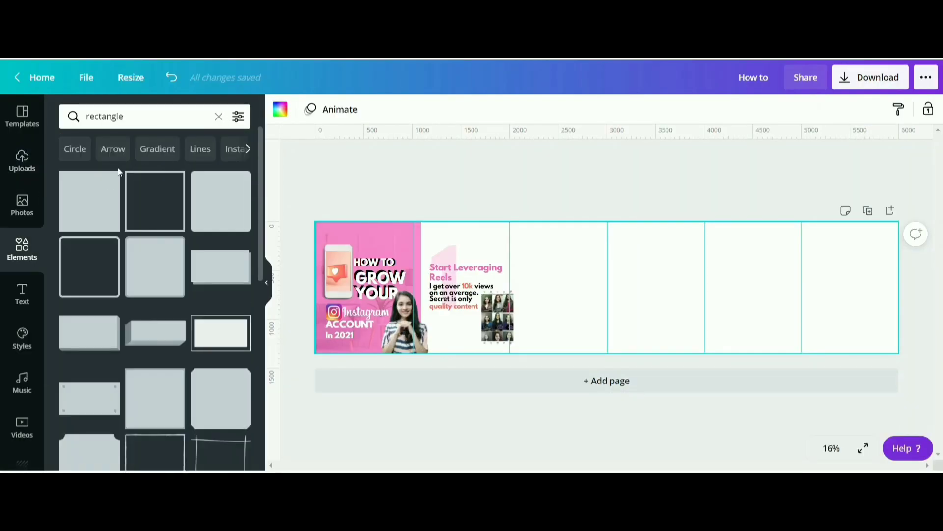
pyautogui.click(106, 196)
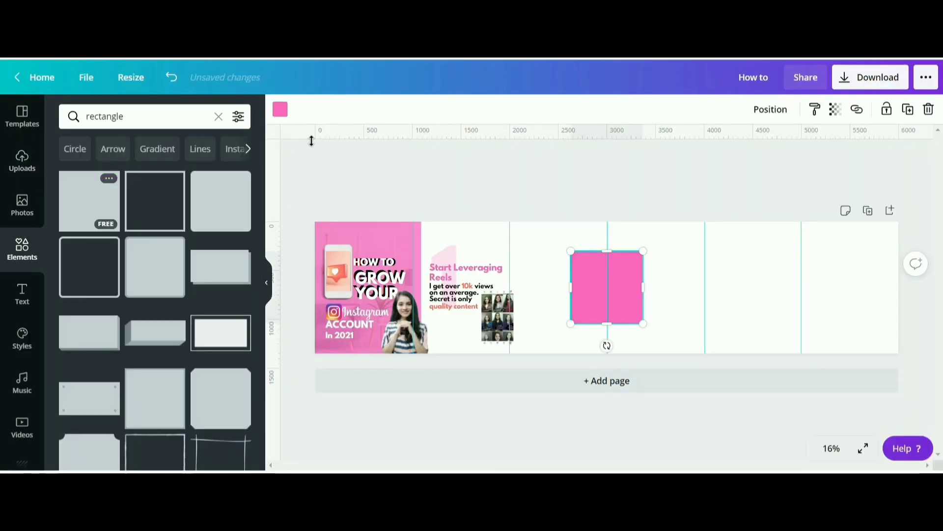
pyautogui.click(281, 110)
pyautogui.click(72, 233)
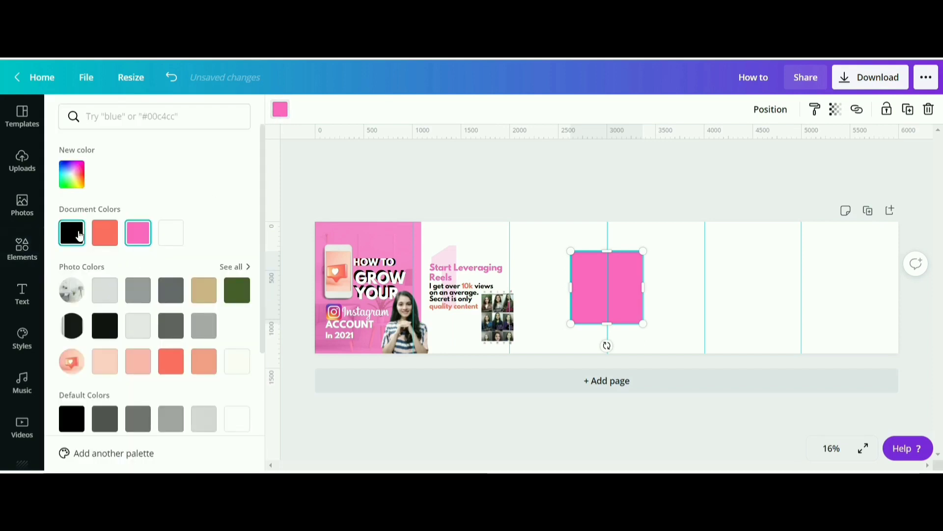
pyautogui.moveTo(649, 256); pyautogui.dragTo(478, 370)
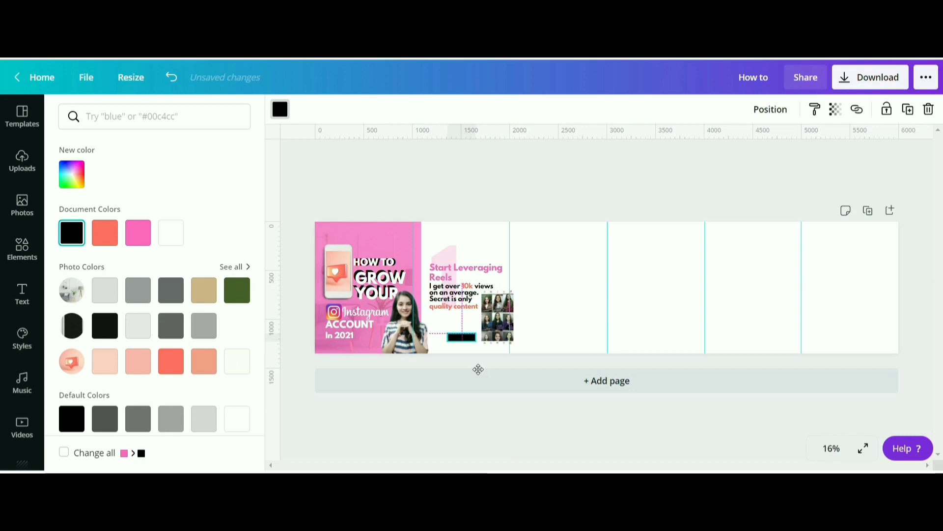
# Create a white "SWIPE LEFT" label from a copy of the heading and fit it onto slide two's black bar at font size 33.6
pyautogui.click(449, 265)
pyautogui.moveTo(452, 269); pyautogui.dragTo(550, 298)
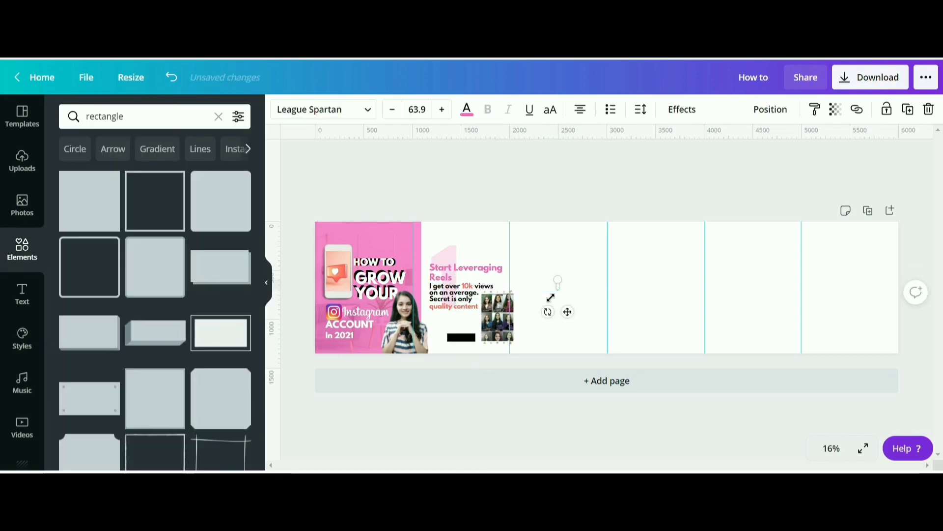
pyautogui.write('SWIPW LEFT')
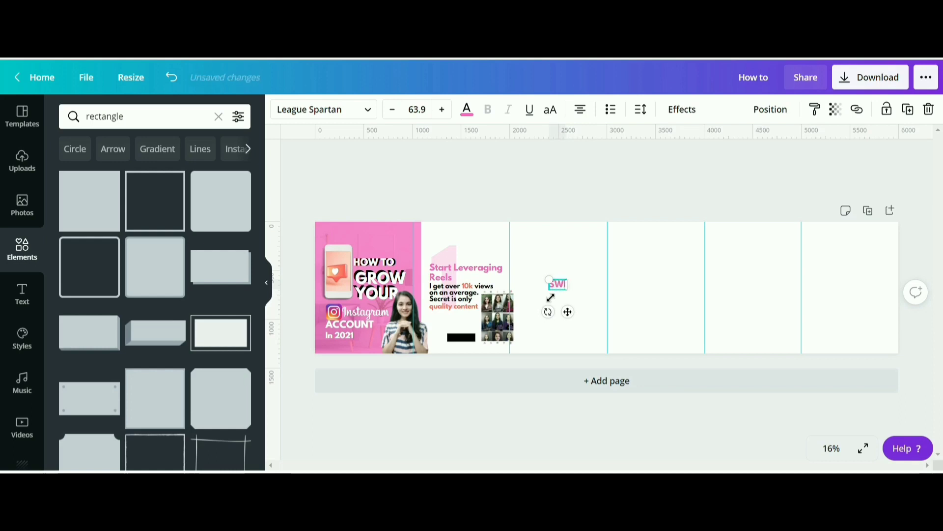
pyautogui.click(468, 110)
pyautogui.click(170, 234)
pyautogui.moveTo(580, 290); pyautogui.dragTo(476, 366)
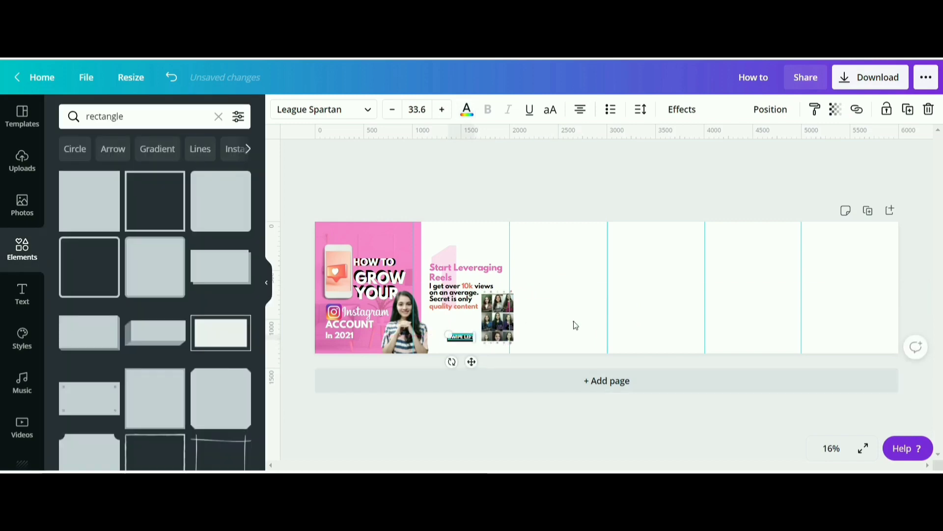
pyautogui.click(573, 323)
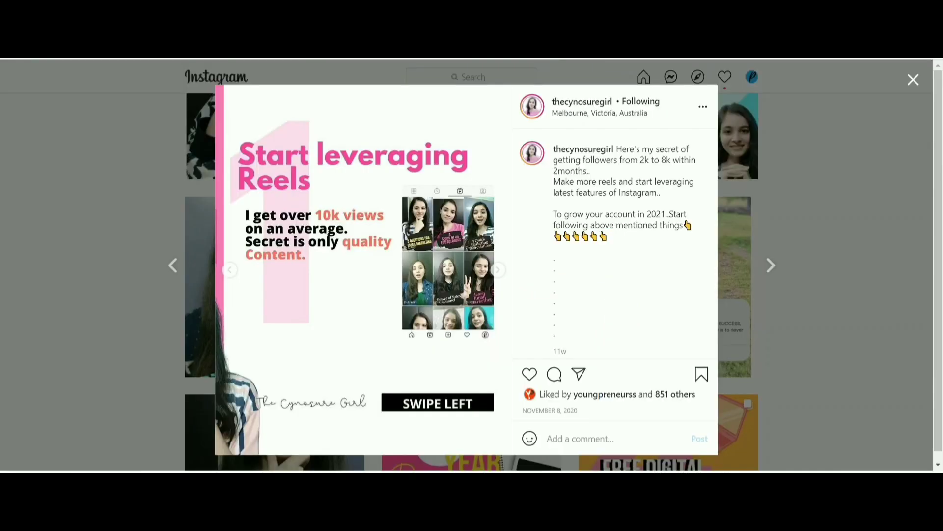
# Check the remaining slides of the reference Instagram carousel and place a tilted copy of the pink background on slide six, with a slanted inner edge
pyautogui.click(498, 268)
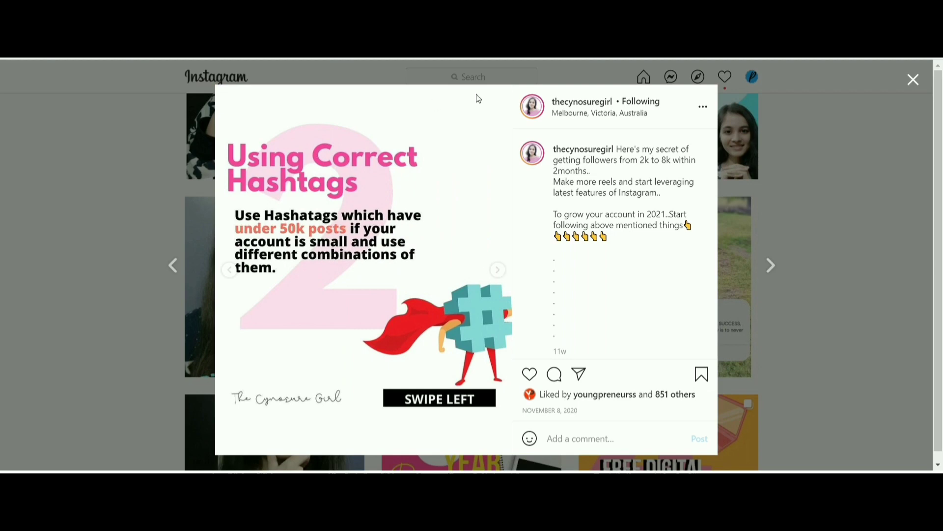
pyautogui.click(499, 276)
pyautogui.click(499, 276)
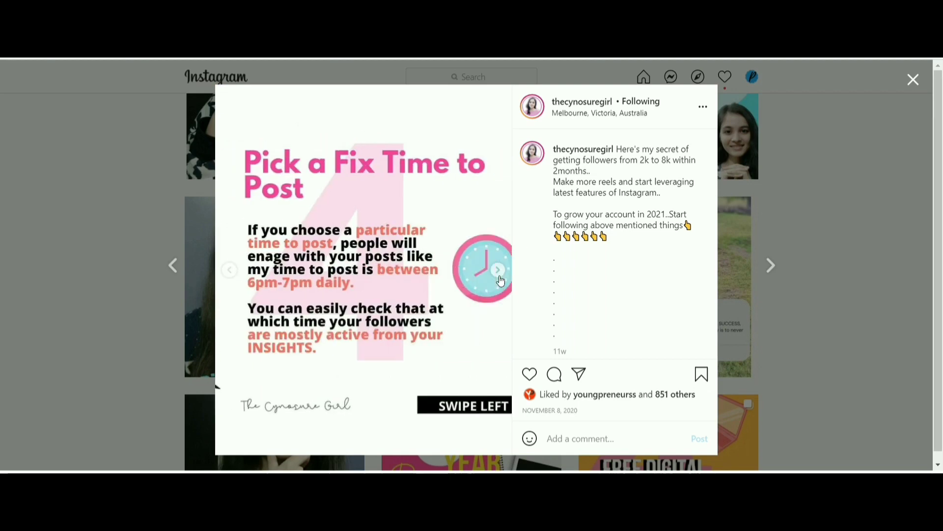
pyautogui.click(498, 270)
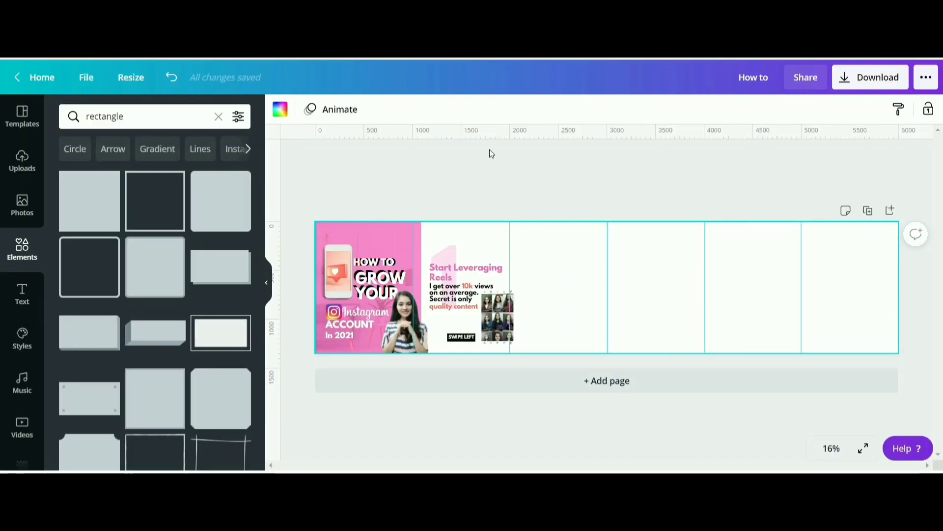
pyautogui.click(386, 246)
pyautogui.moveTo(386, 246); pyautogui.dragTo(902, 226)
pyautogui.moveTo(842, 372); pyautogui.dragTo(897, 298)
pyautogui.moveTo(916, 258); pyautogui.dragTo(926, 240)
pyautogui.moveTo(813, 412); pyautogui.dragTo(854, 421)
# Place a copy of the cover's cut-out portrait on slide six's pink panel, with a black "FOLLOW ME FOR MORE TIPS" bar across it
pyautogui.click(407, 343)
pyautogui.moveTo(404, 338); pyautogui.dragTo(875, 339)
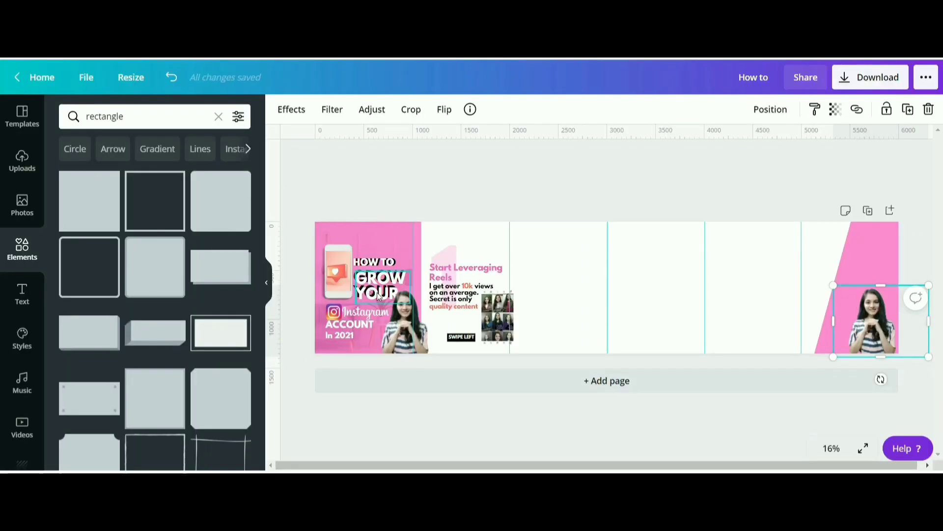
pyautogui.click(443, 346)
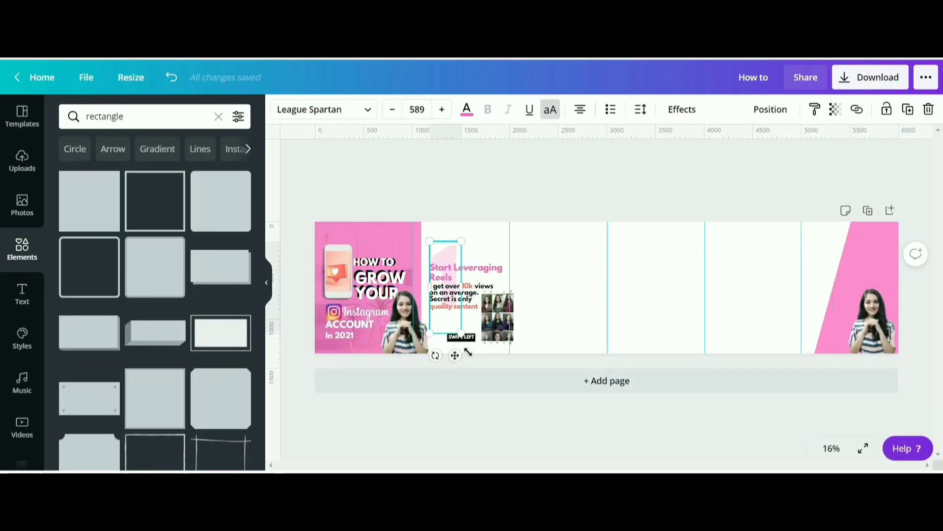
pyautogui.click(562, 305)
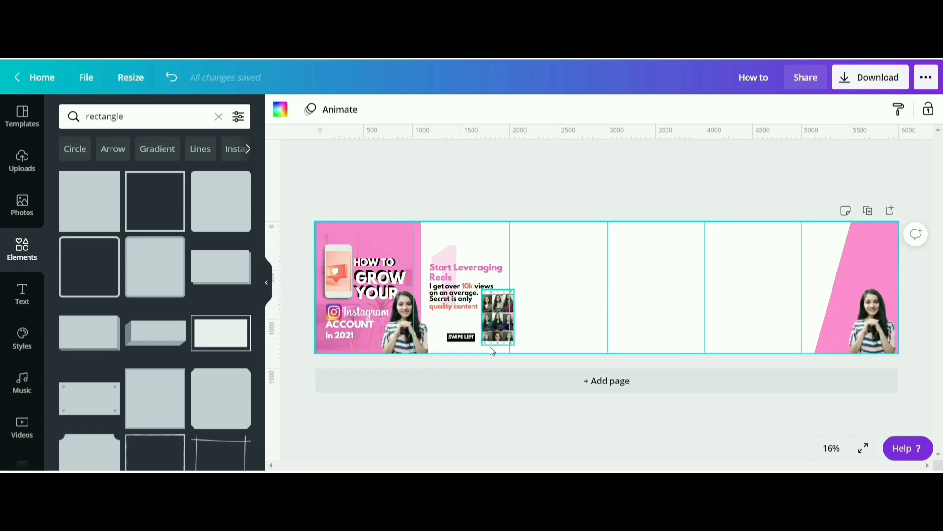
# Copy slide two's pale numeral and heading together onto slides three, four and five
pyautogui.click(466, 288)
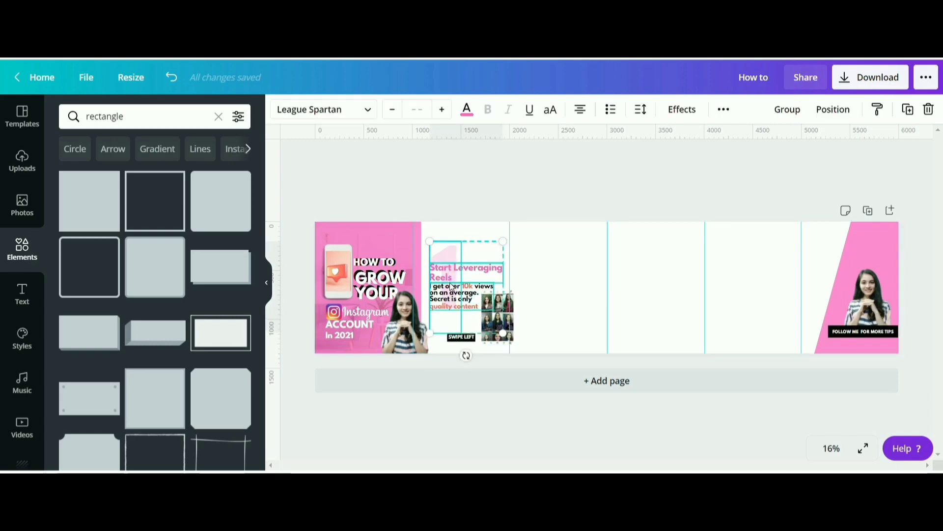
pyautogui.moveTo(466, 287); pyautogui.dragTo(674, 285)
pyautogui.hotkey('ctrl', 'v')
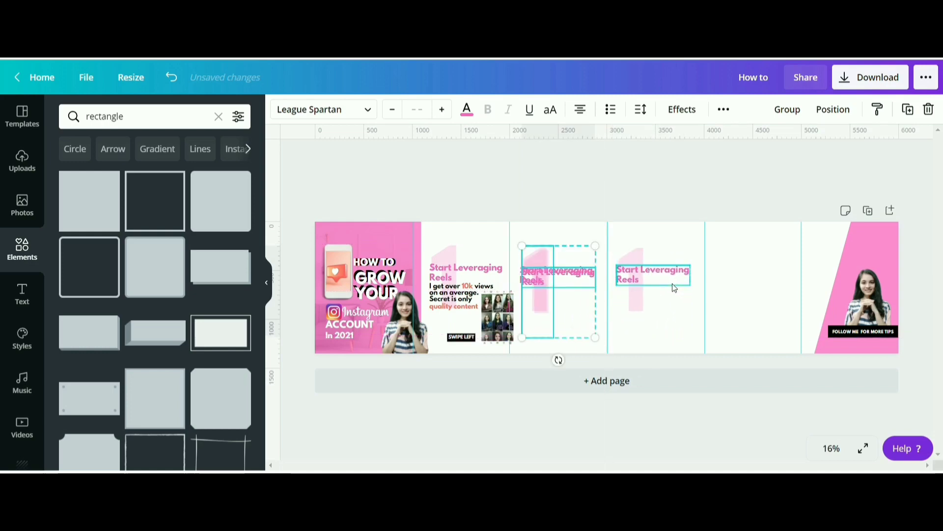
pyautogui.moveTo(587, 295); pyautogui.dragTo(779, 297)
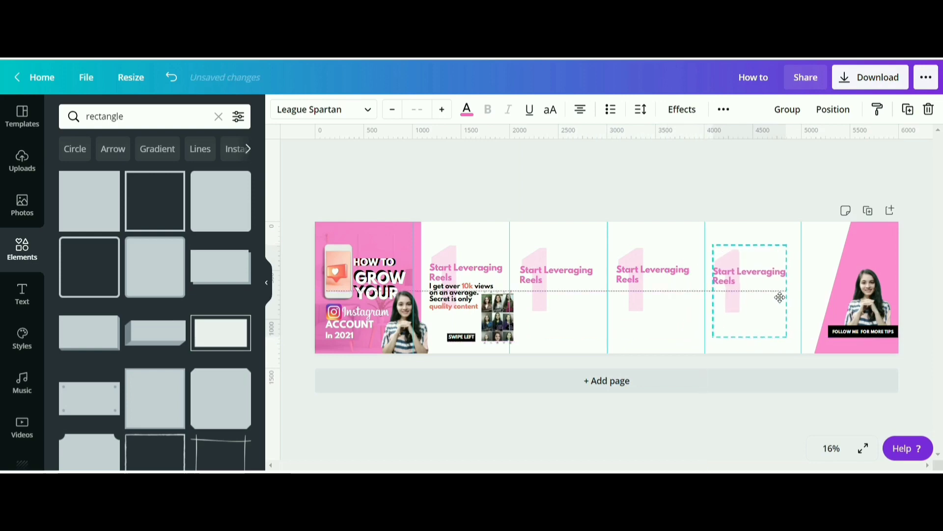
# Copy slide two's body text beneath the headings on slides three, four and five
pyautogui.click(467, 298)
pyautogui.moveTo(468, 298); pyautogui.dragTo(470, 300)
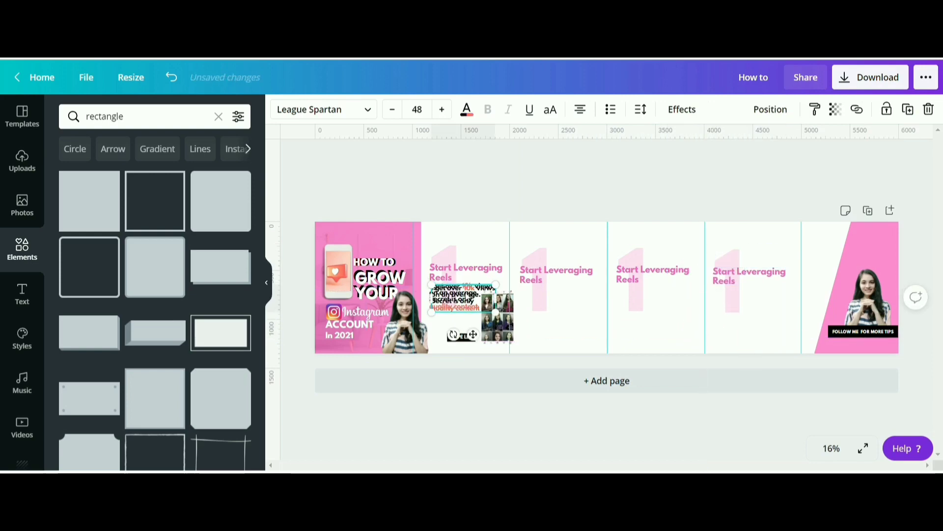
pyautogui.hotkey('ctrl', 'v')
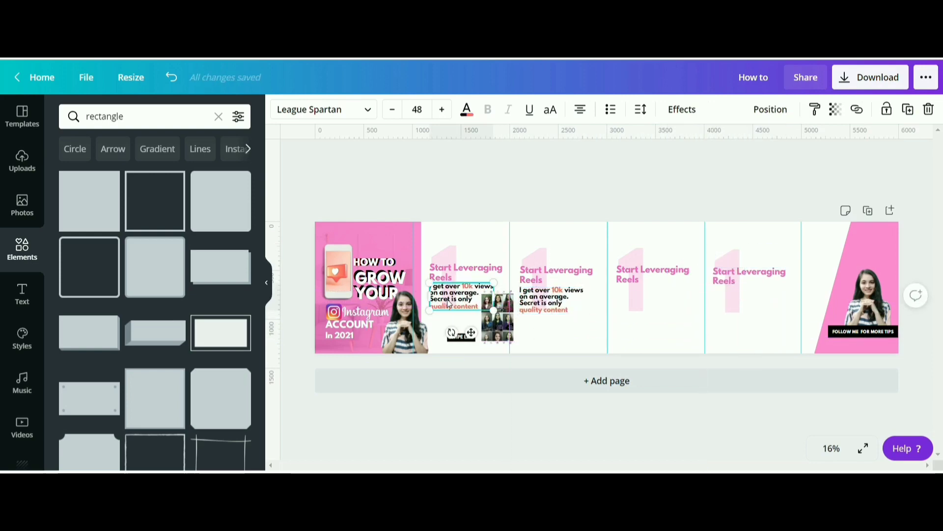
pyautogui.click(631, 302)
pyautogui.hotkey('ctrl', 'v')
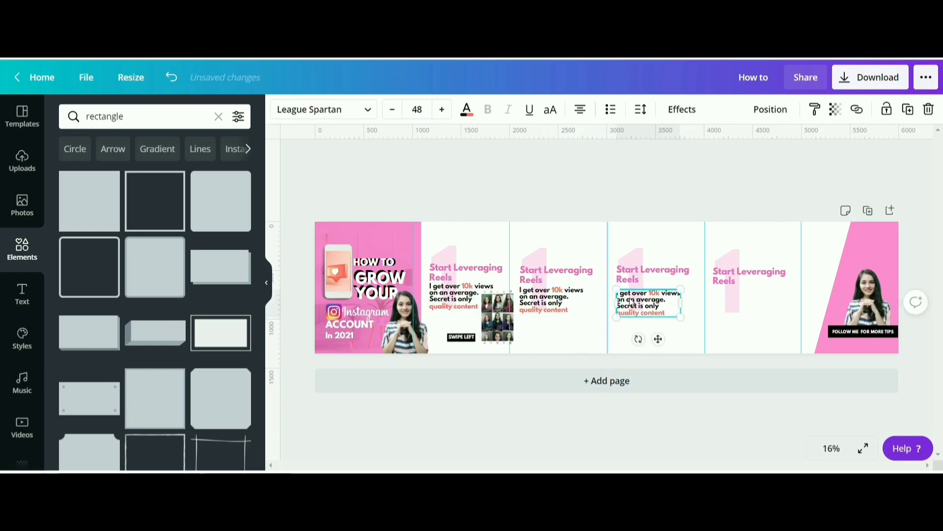
pyautogui.click(742, 308)
pyautogui.hotkey('ctrl', 'v')
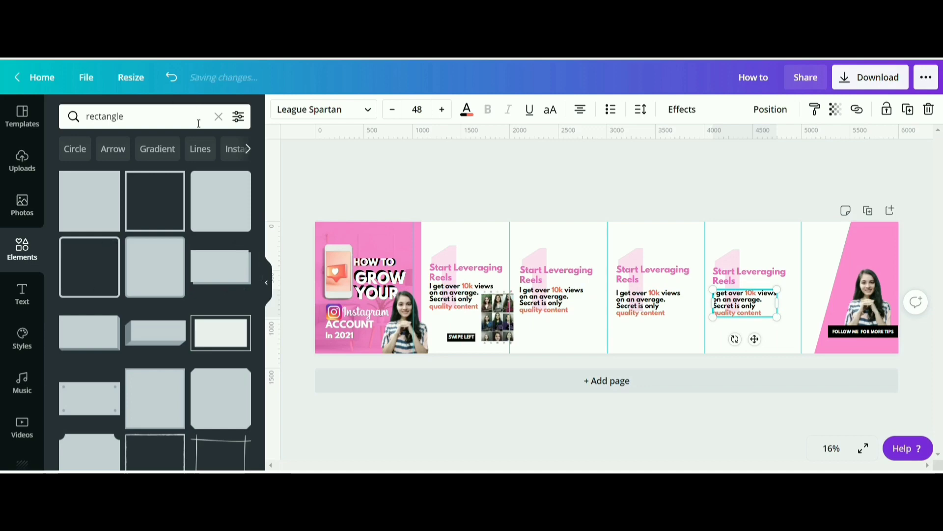
# Search elements for "HASHTAGS", place the small caped hashtag hero across the lower boundary of slides three and four, and compare with the reference carousel
pyautogui.click(221, 123)
pyautogui.write('HASHTAG')
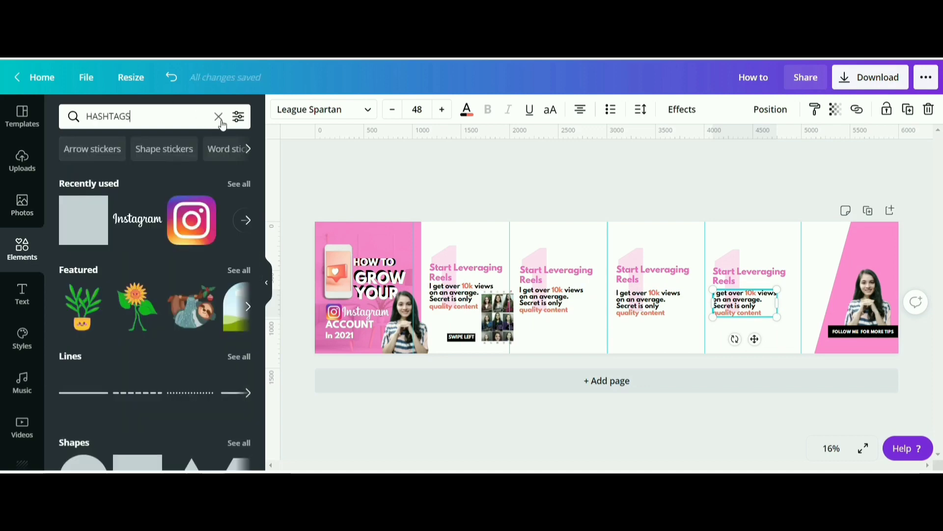
pyautogui.write('S')
pyautogui.press('Return')
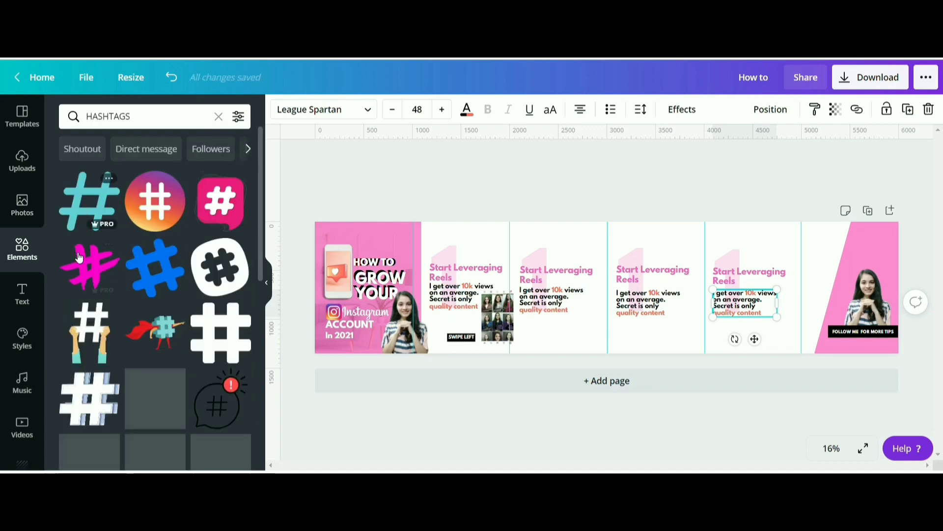
pyautogui.click(160, 336)
pyautogui.moveTo(643, 289); pyautogui.dragTo(604, 345)
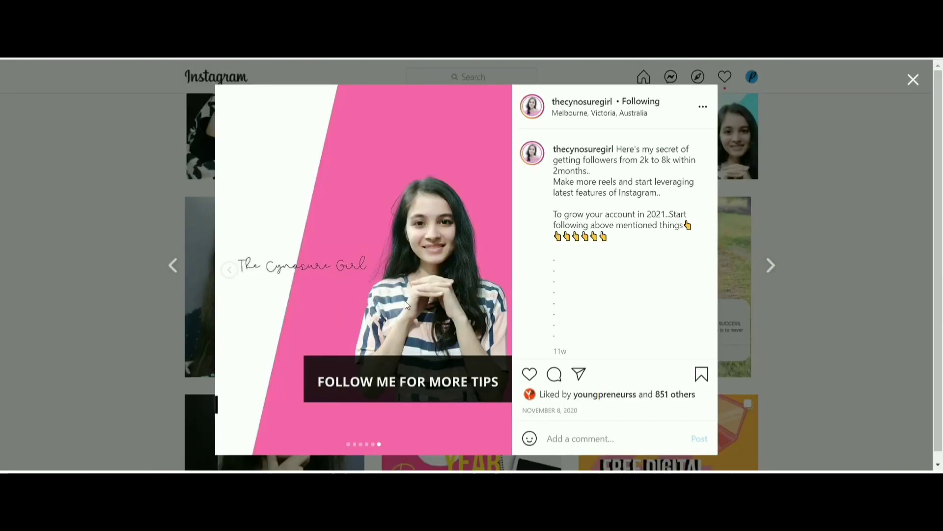
pyautogui.click(237, 275)
pyautogui.click(236, 275)
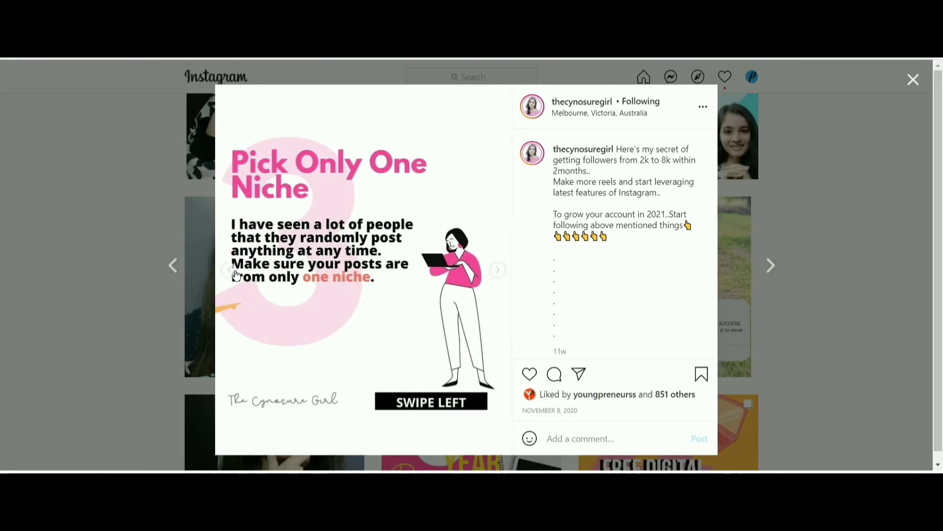
pyautogui.click(237, 274)
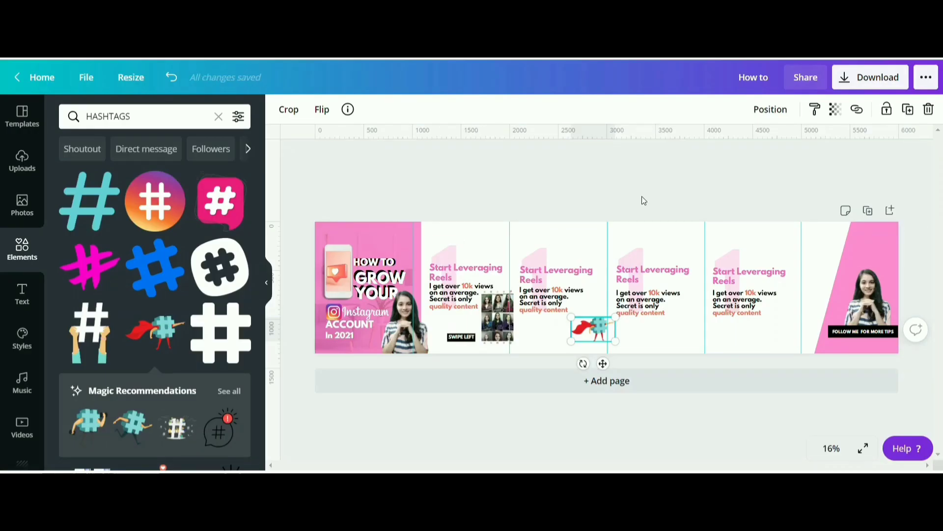
# Download the full carousel design as a PNG at size 1 and dismiss the completion dialog
pyautogui.click(872, 71)
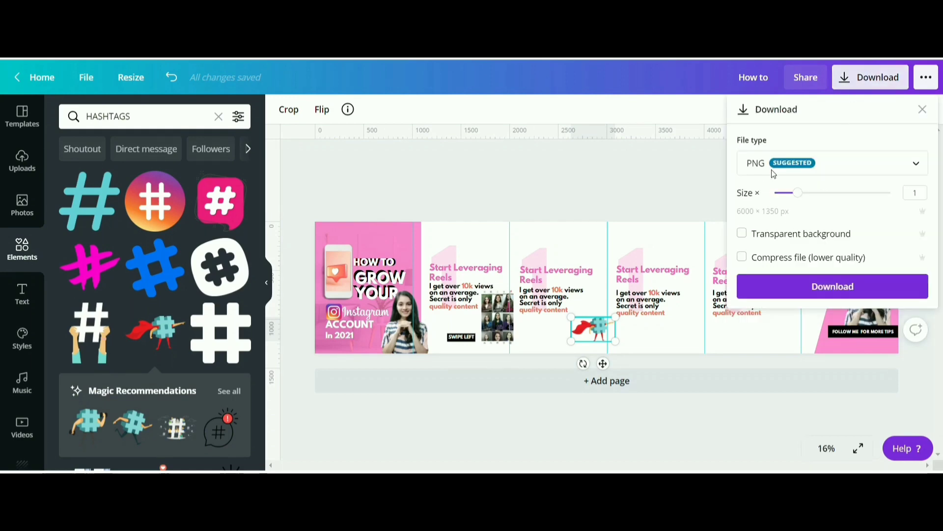
pyautogui.click(824, 288)
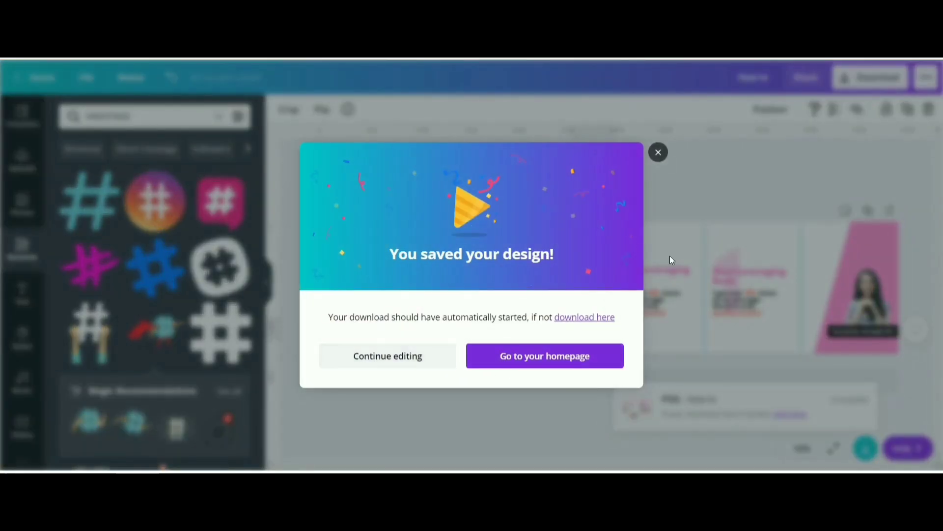
pyautogui.click(659, 152)
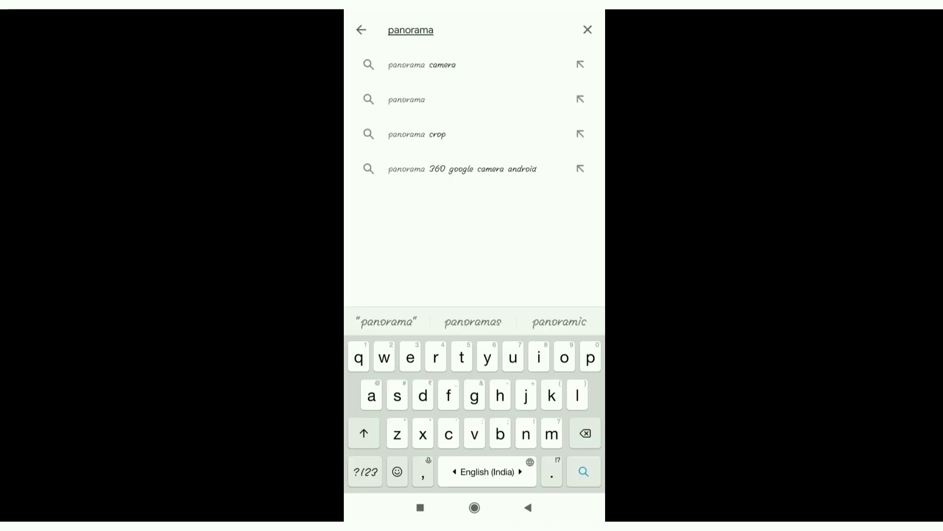
# Search the phone's app store for "panorama crop" and open PanoramaCrop for Instagram
pyautogui.write('crop')
pyautogui.press('Return')
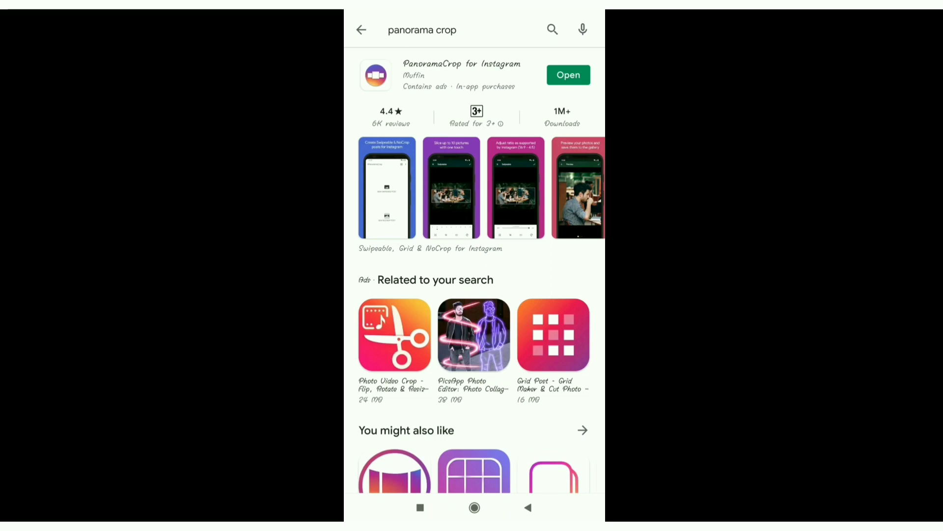
pyautogui.click(568, 74)
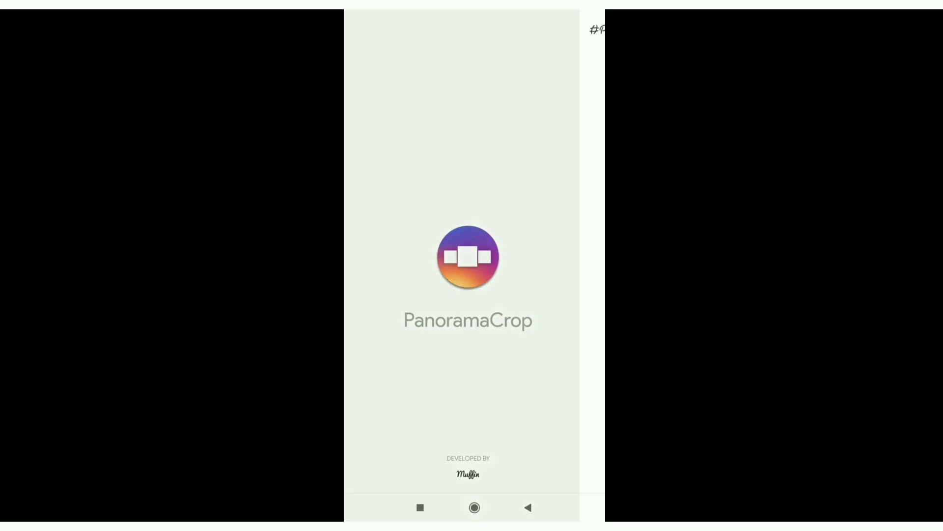
# Start a new swipeable post from the downloaded carousel image and set its aspect ratio to 1:1.25 (4:5)
pyautogui.click(478, 146)
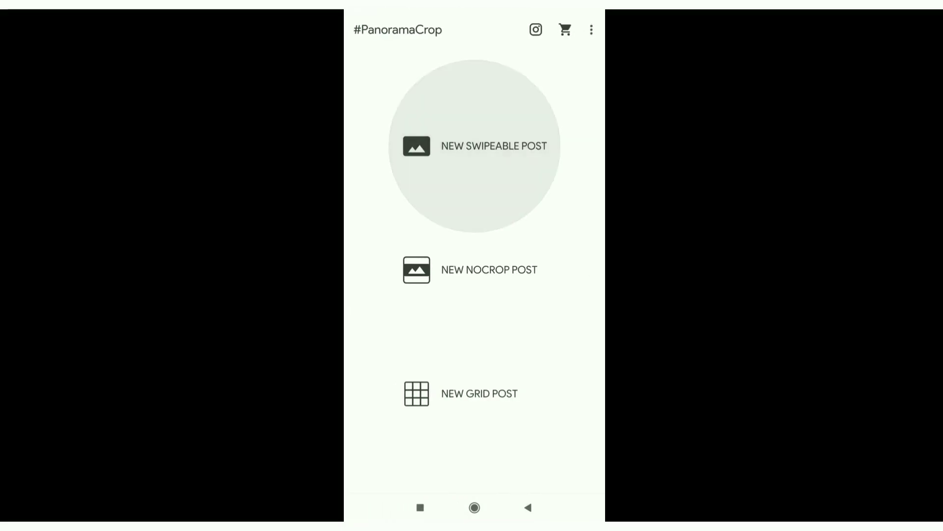
pyautogui.click(412, 167)
pyautogui.click(475, 436)
pyautogui.click(507, 478)
pyautogui.moveTo(519, 443); pyautogui.dragTo(562, 443)
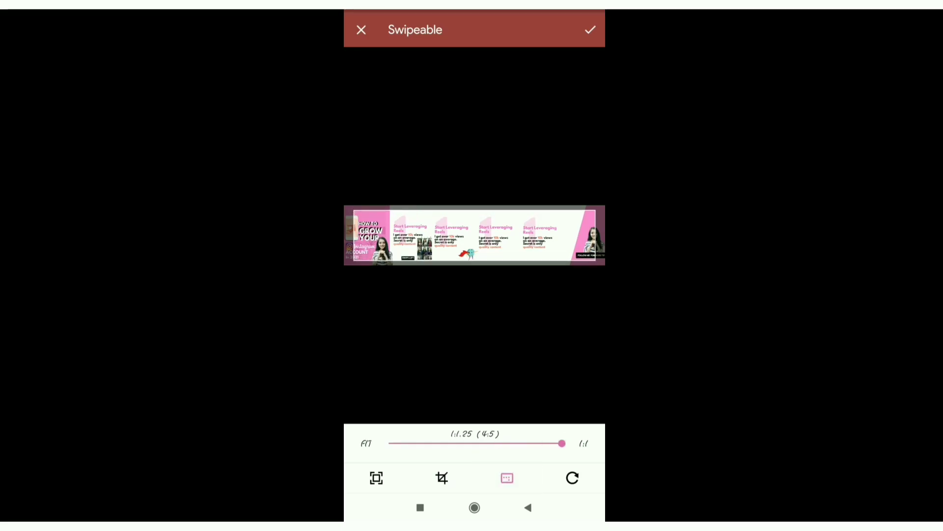
# Scale the carousel image to 66% so its full width fits the crop frame, and apply the swipeable crop
pyautogui.click(377, 477)
pyautogui.moveTo(475, 451); pyautogui.dragTo(510, 451)
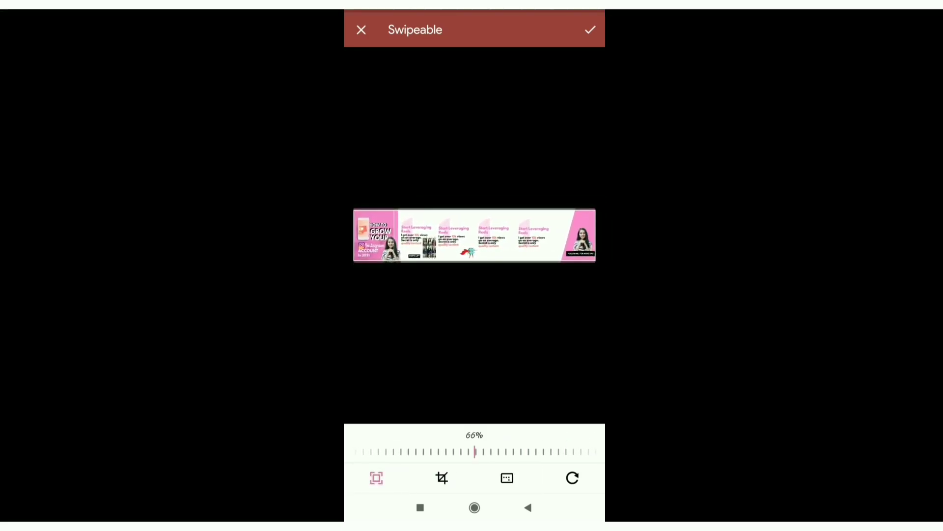
pyautogui.click(590, 30)
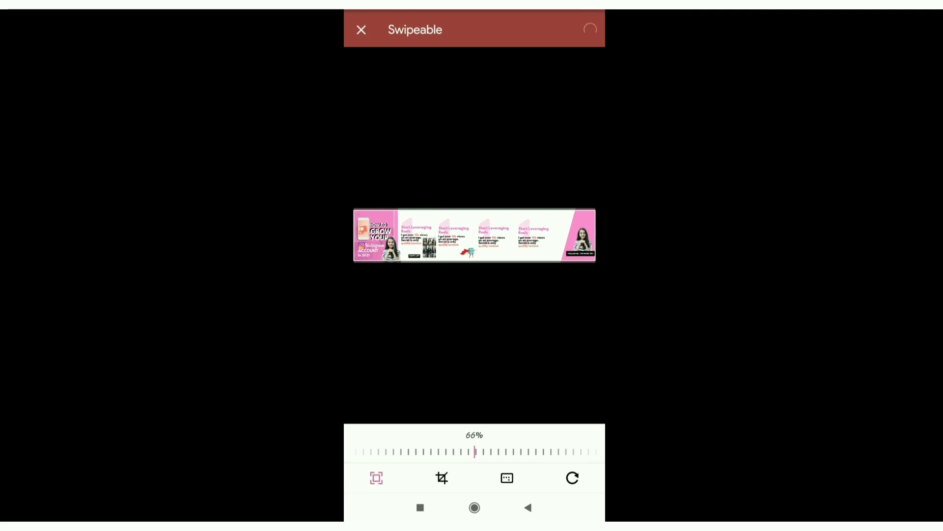